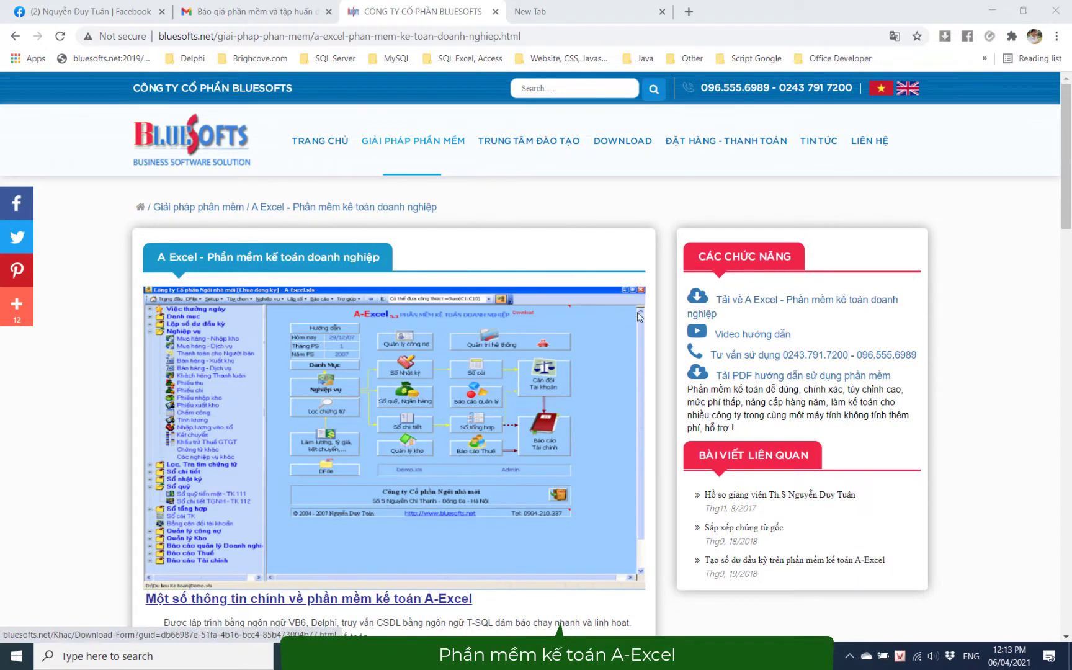
- Browse the A-Excel product page, minimize Chrome and select the A-Excel desktop shortcut
scroll(604, 310, down, 10)
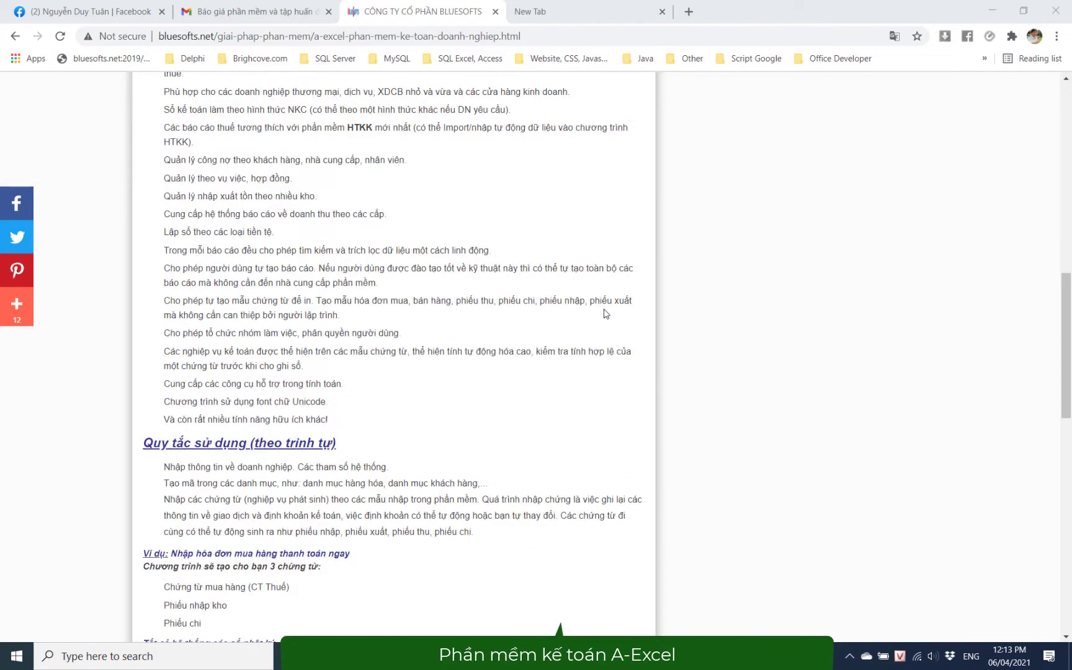
scroll(605, 314, down, 5)
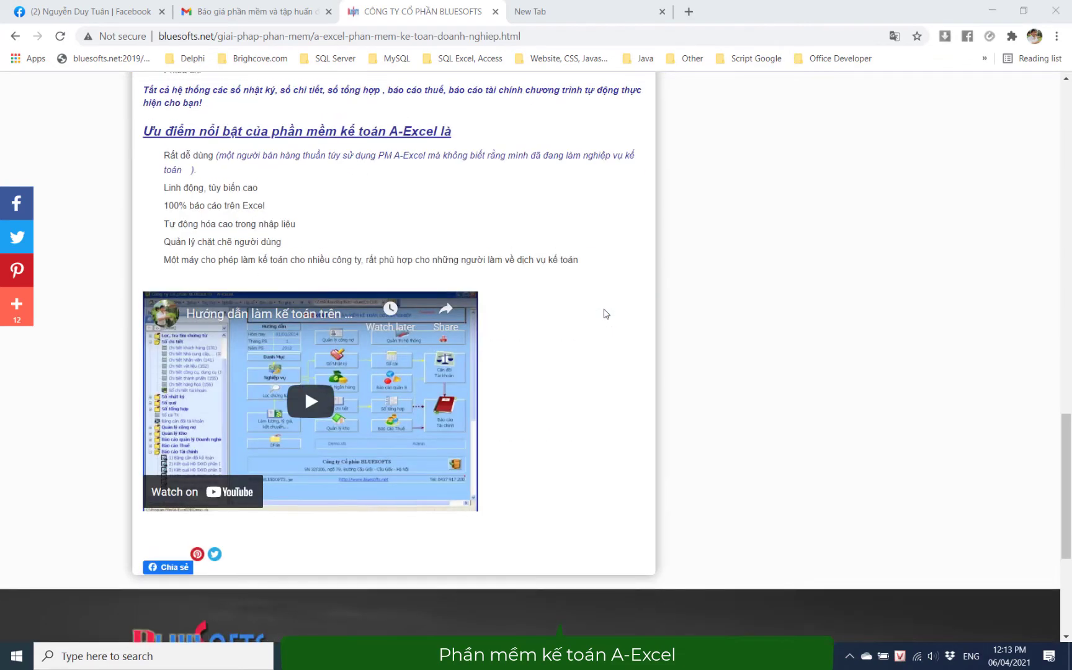
scroll(604, 314, up, 20)
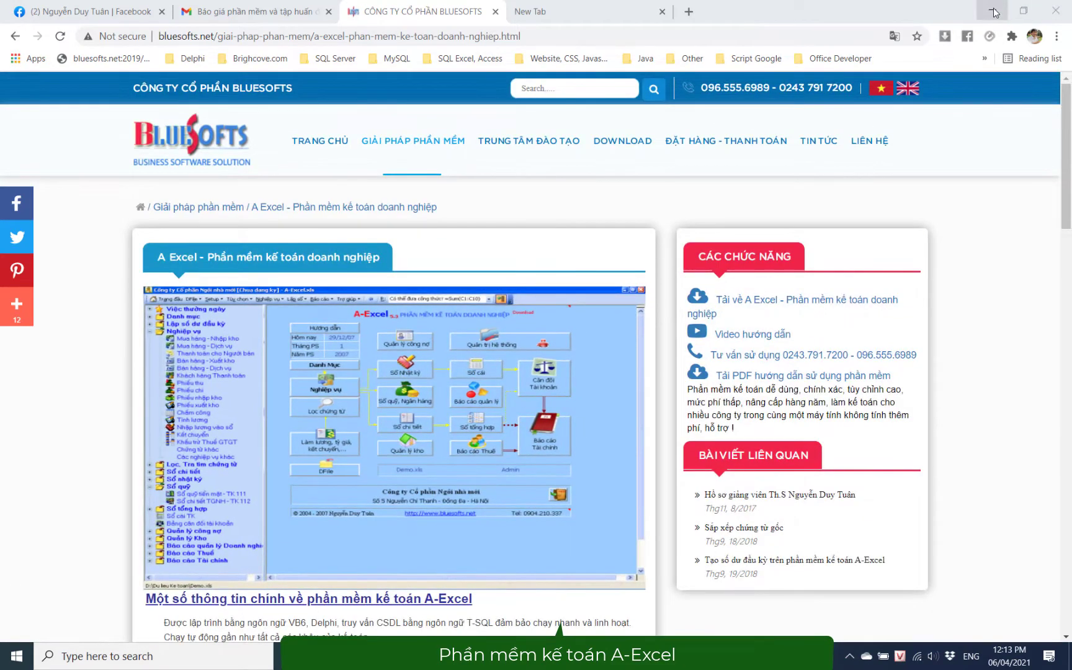
click(992, 12)
click(505, 180)
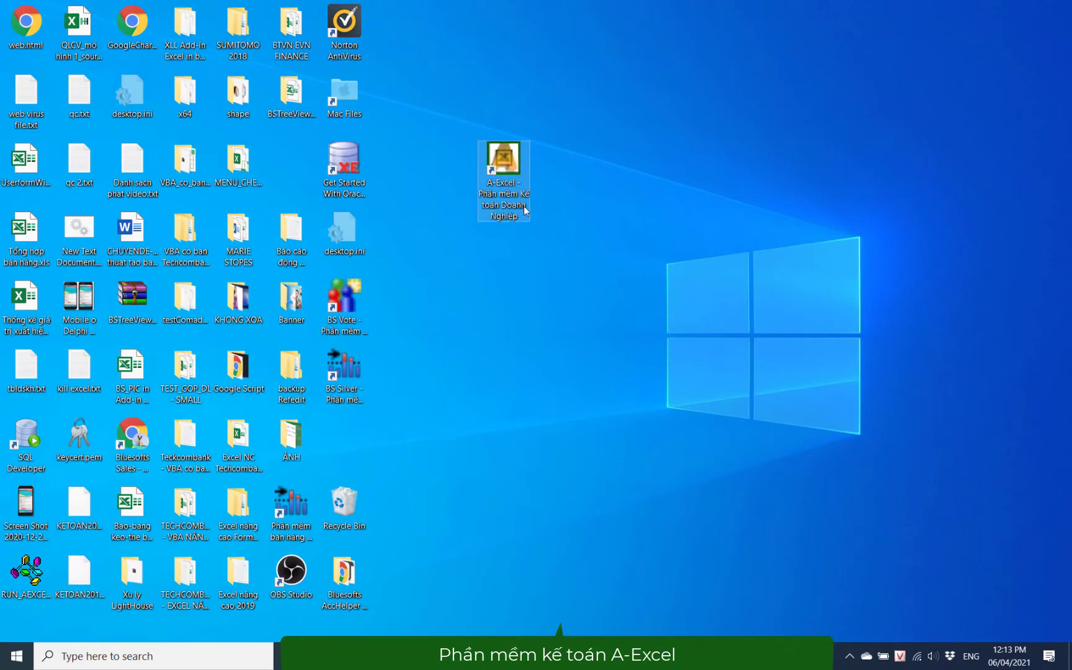
- Start A-Excel 5.5 in Excel from its desktop shortcut
double_click(524, 209)
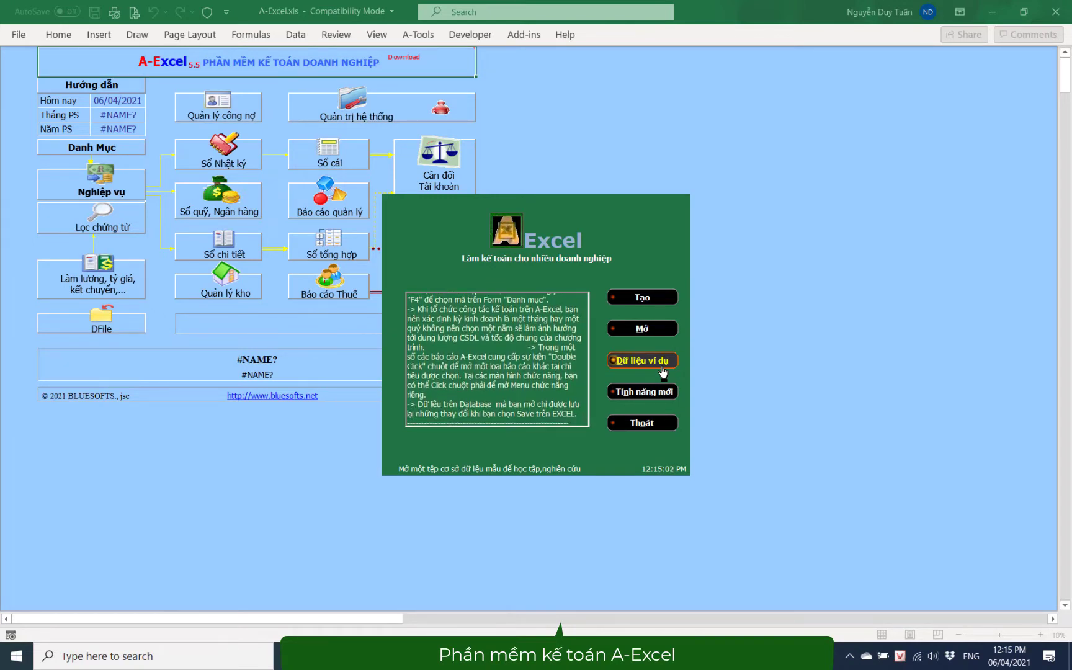
- Log into the 'Dữ liệu ví dụ' demo database as Admin and show the Nghiệp vụ sheet
click(662, 361)
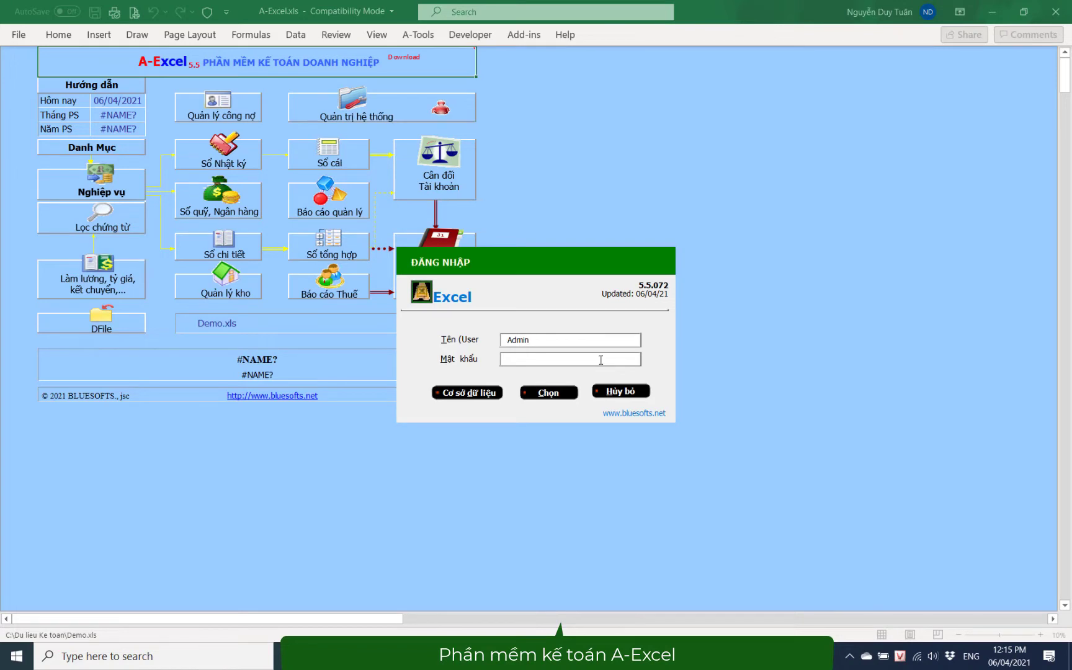
click(549, 393)
mouse_move(193, 252)
mouse_down()
mouse_move(200, 466)
mouse_move(182, 237)
mouse_move(190, 168)
mouse_up()
- Start a 'Mua hàng - Nhập kho' voucher with supplier NB001 (Cty ATI)
click(306, 177)
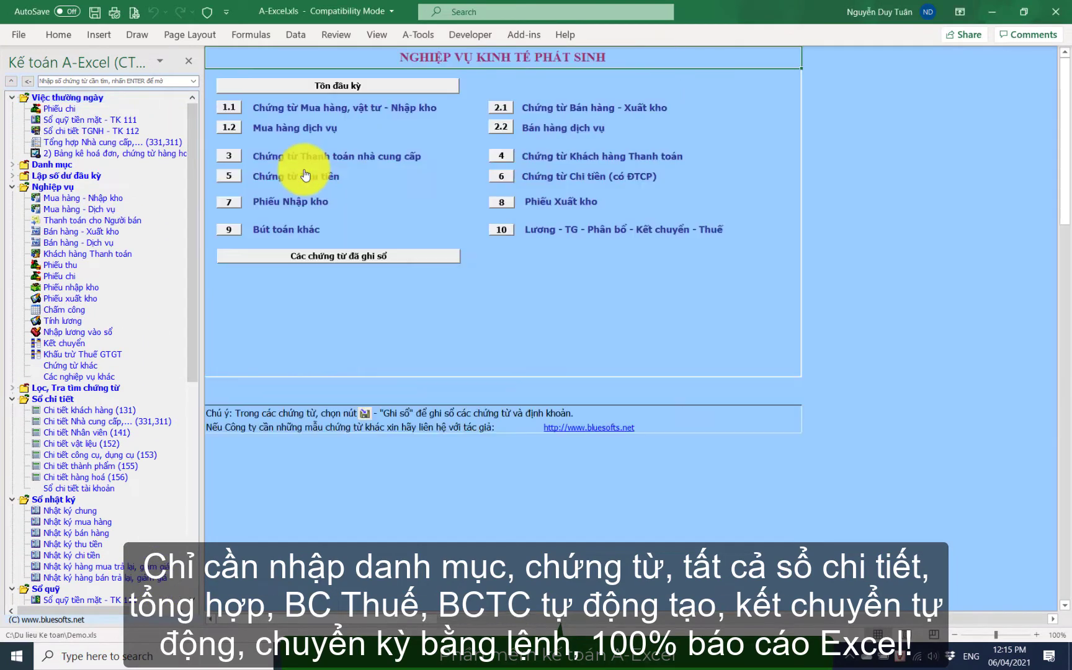
click(300, 110)
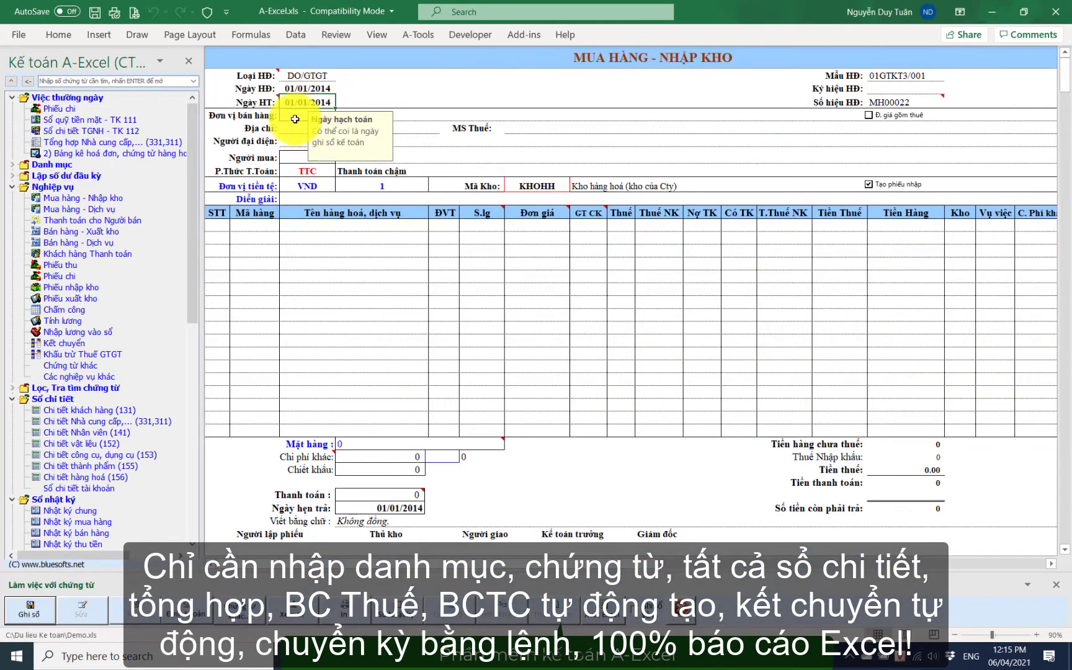
click(309, 118)
click(342, 115)
click(298, 125)
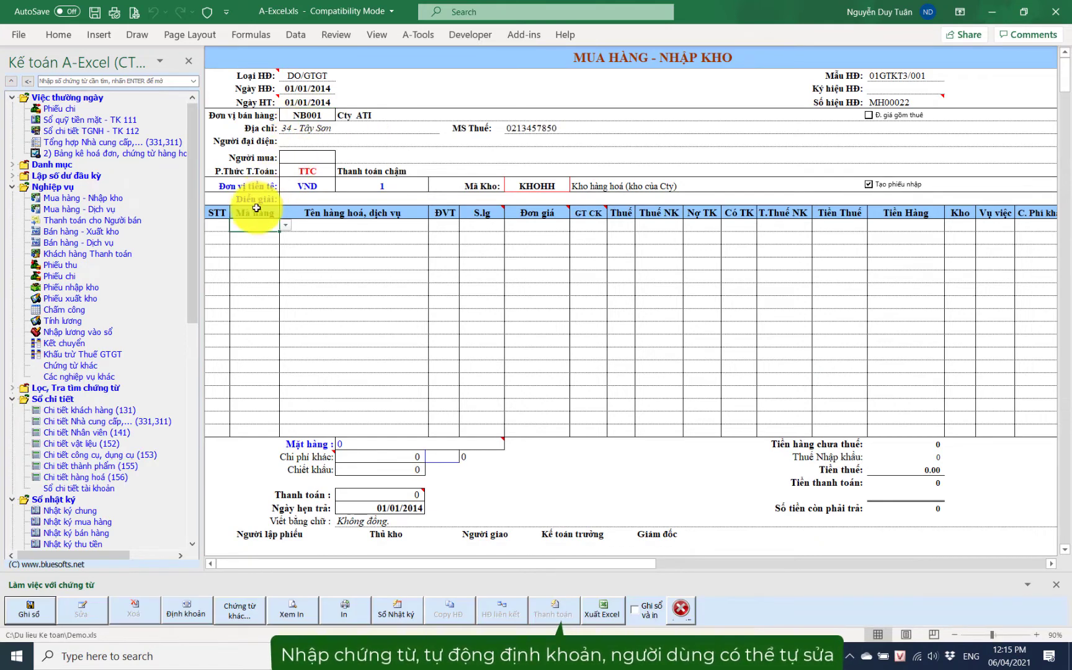
- Add items HH001 and HH002, check the 26,840,000 total, and post the voucher
click(251, 225)
click(251, 236)
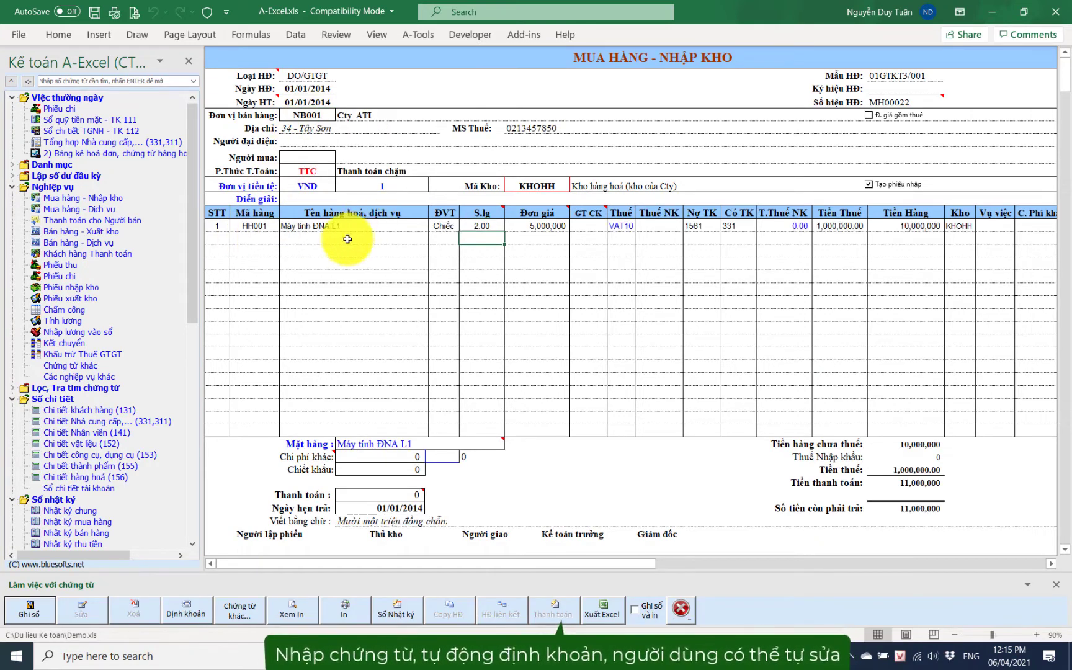
click(273, 236)
click(259, 259)
text(3)
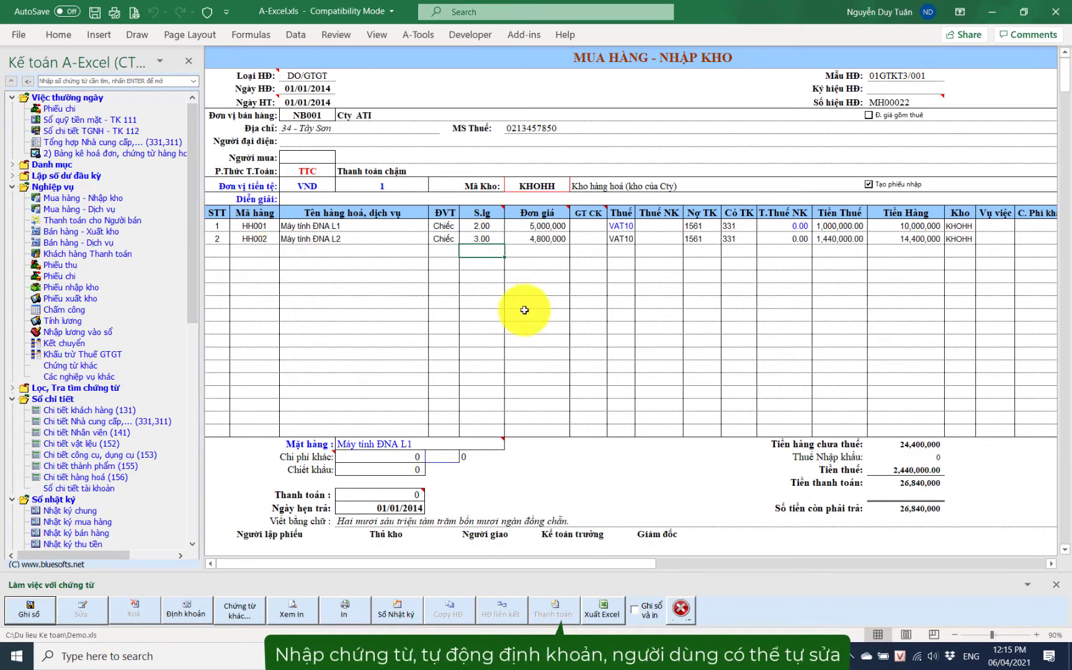
drag(892, 441, 903, 470)
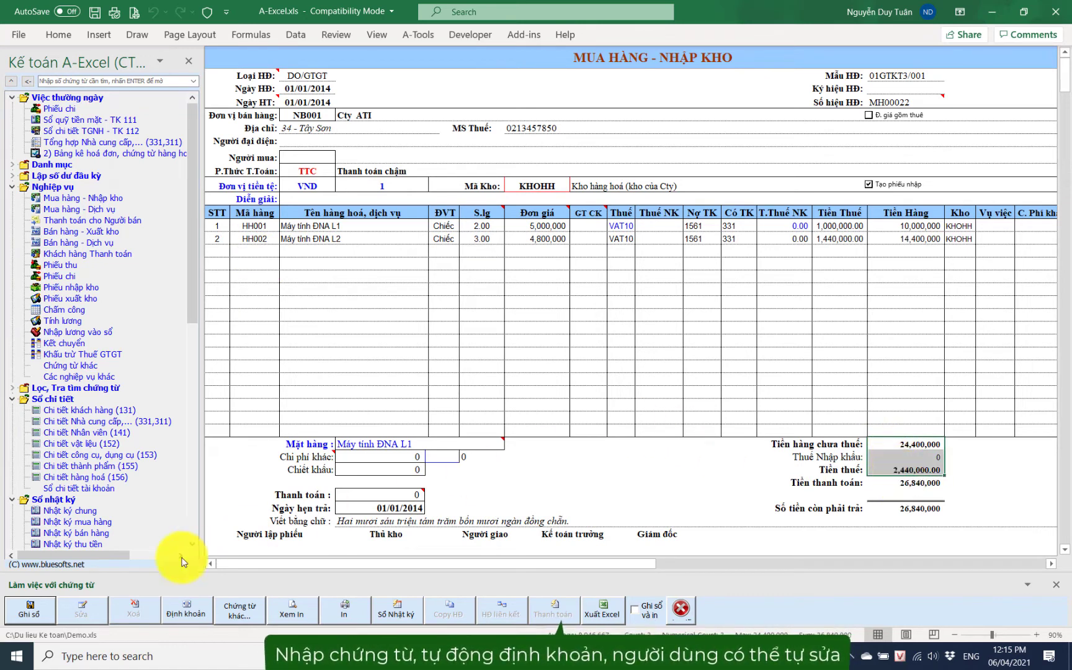
click(28, 622)
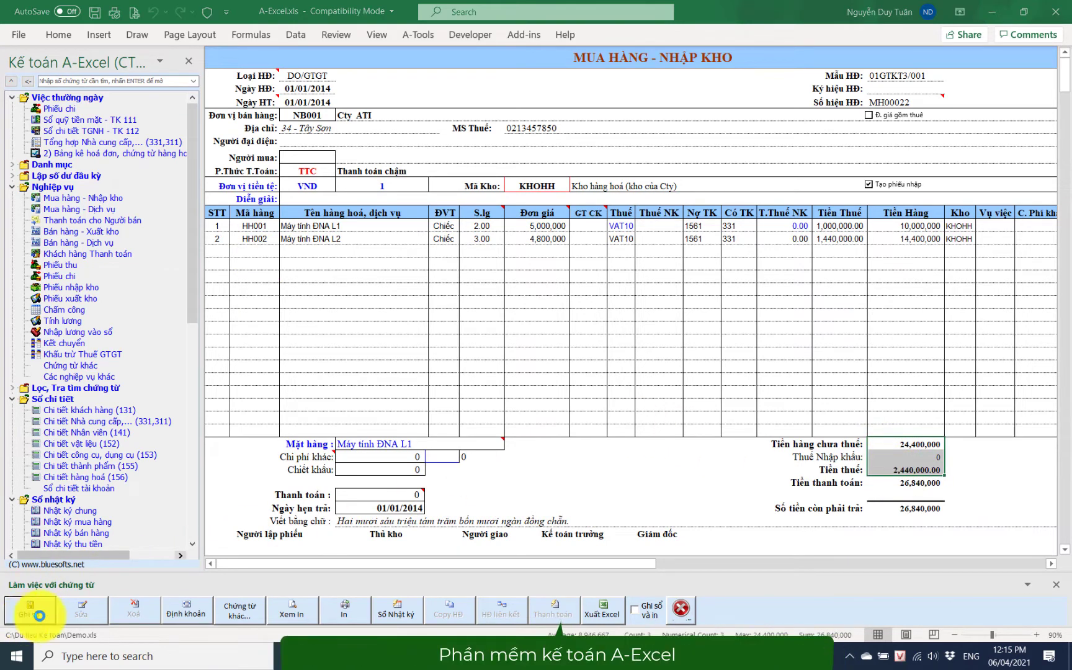
- Open the 2014 Nhật ký chung general journal with the default date range
click(11, 81)
click(428, 152)
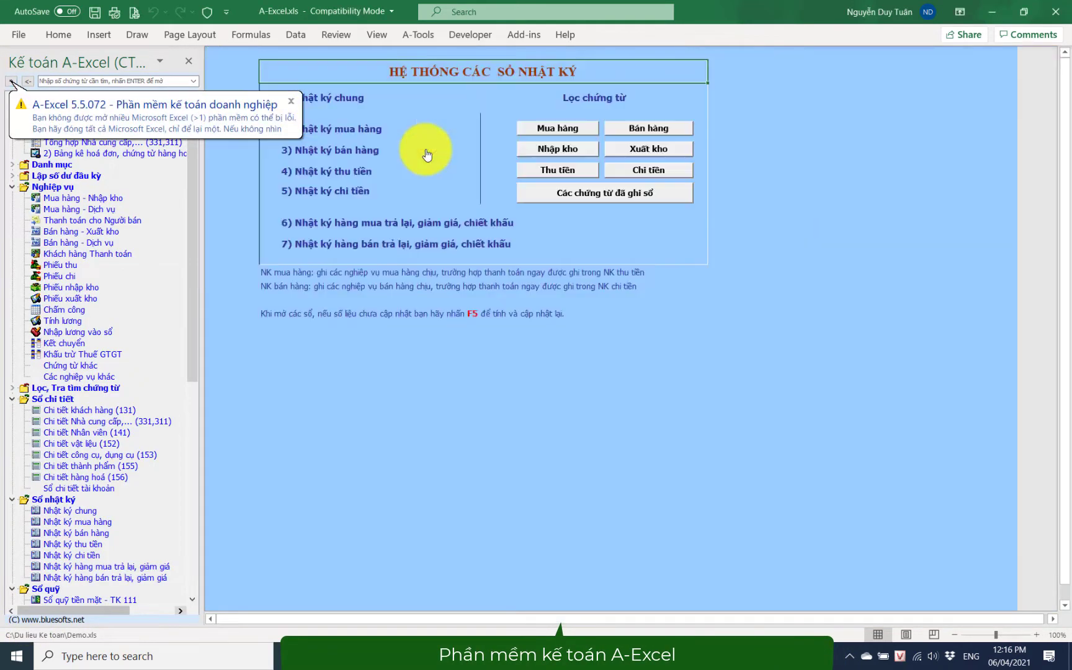
click(545, 194)
click(512, 402)
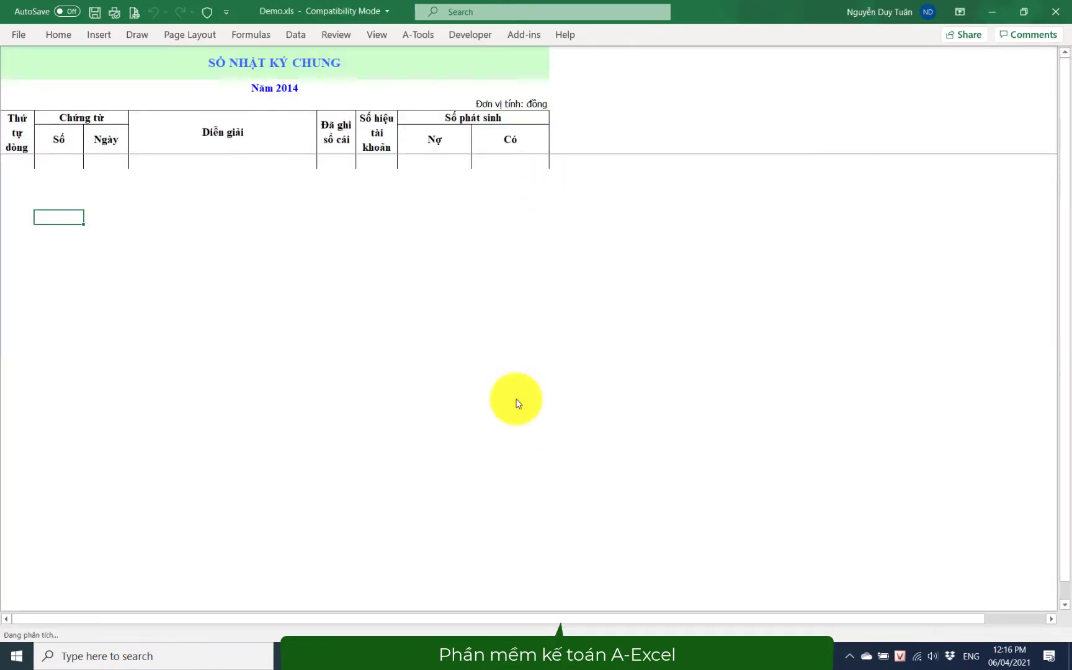
- Find the MH00022 purchase entry in the journal and open its voucher
drag(227, 299, 201, 563)
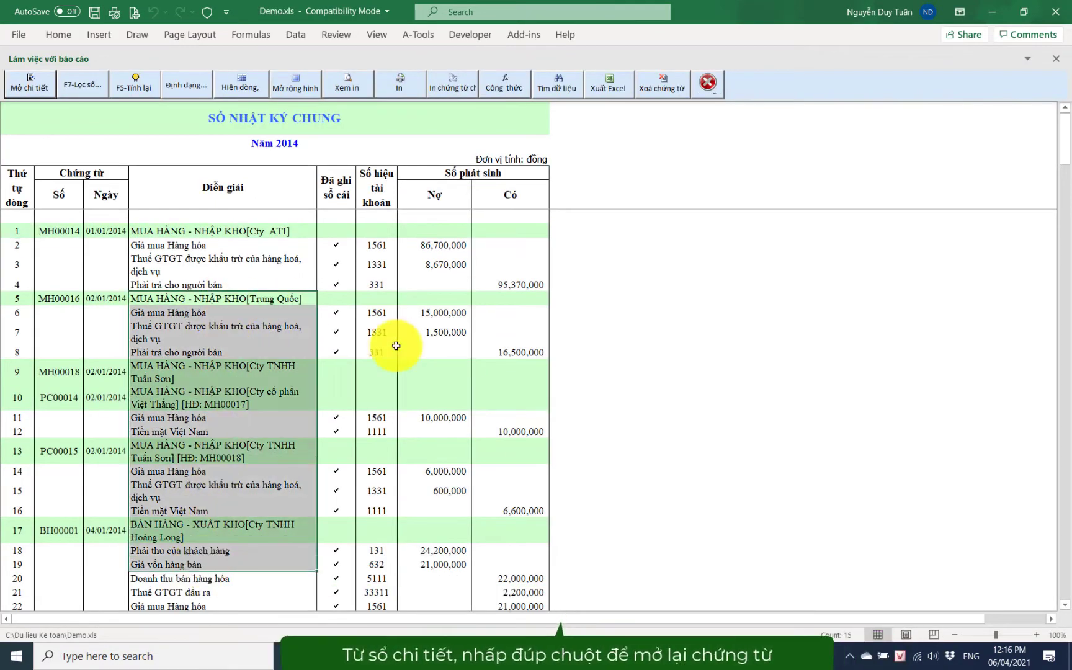
scroll(396, 345, down, 10)
scroll(396, 346, down, 14)
scroll(396, 345, down, 14)
scroll(396, 346, down, 3)
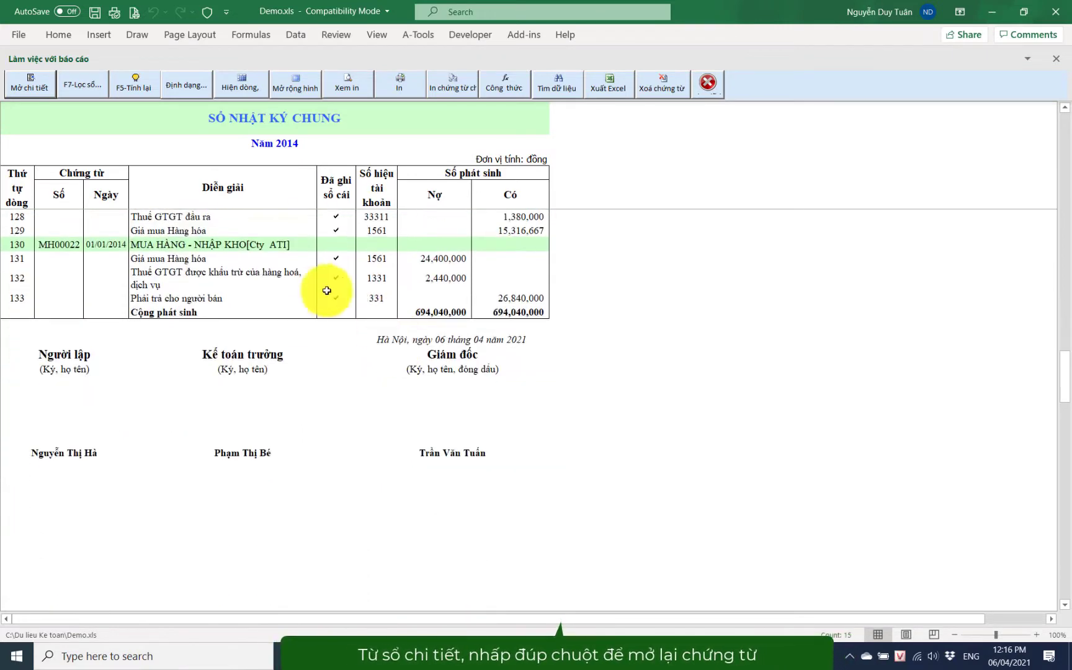
click(335, 279)
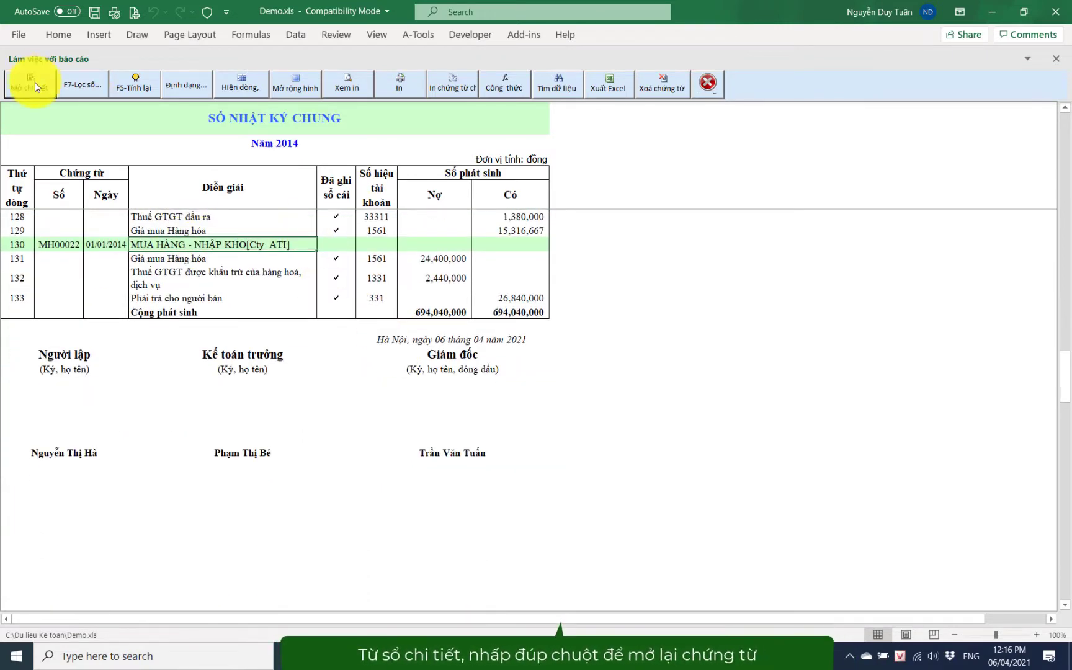
click(31, 83)
- Open goods receipt NK00008 from the purchase voucher's linked documents
click(466, 225)
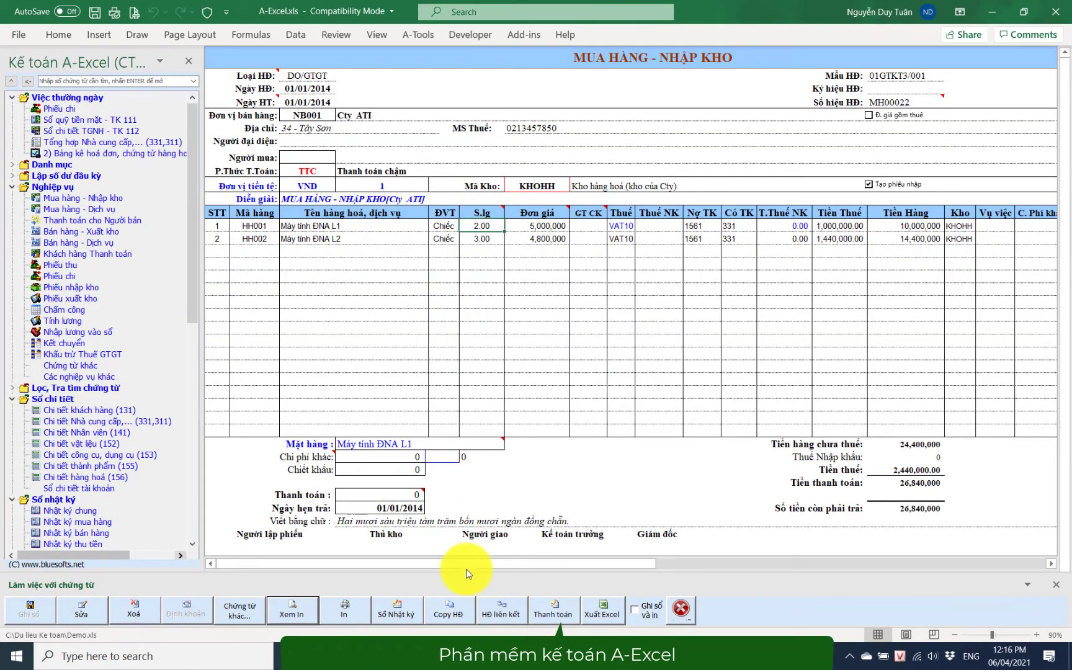
click(503, 614)
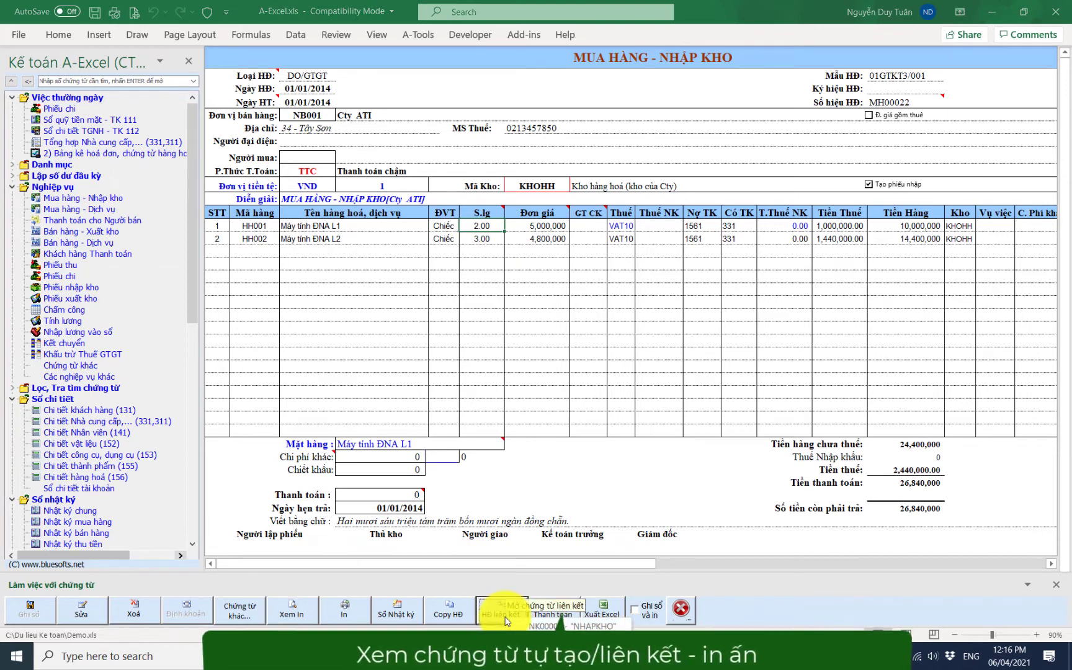
click(605, 627)
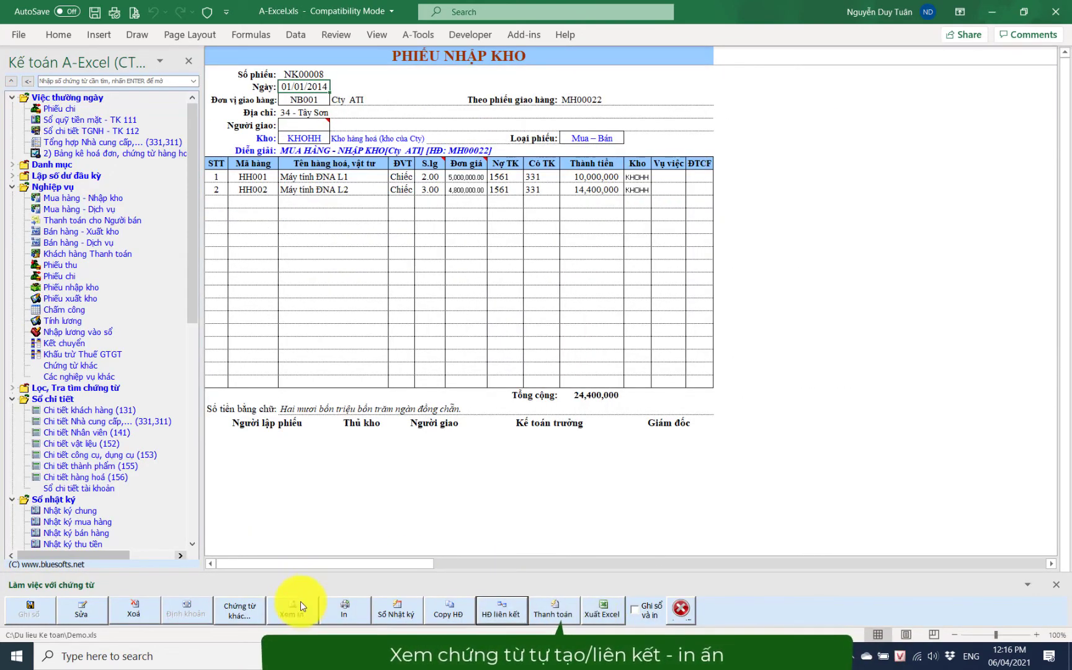
- Print-preview the NK00008 receipt, zoom in and out, then close the preview
click(297, 606)
click(564, 378)
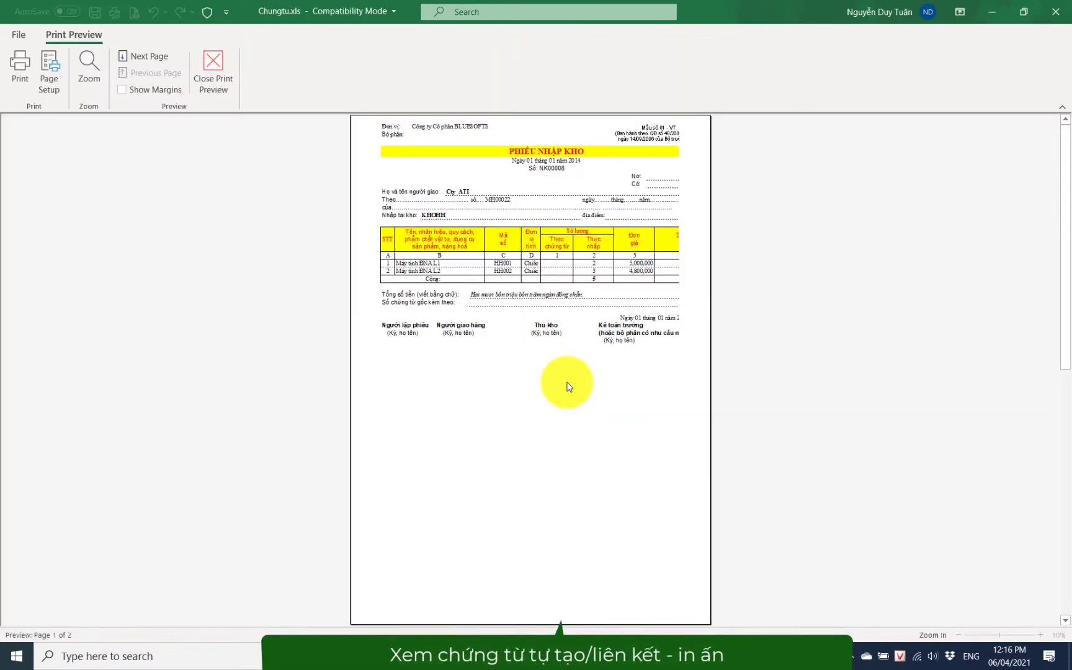
click(537, 209)
click(536, 210)
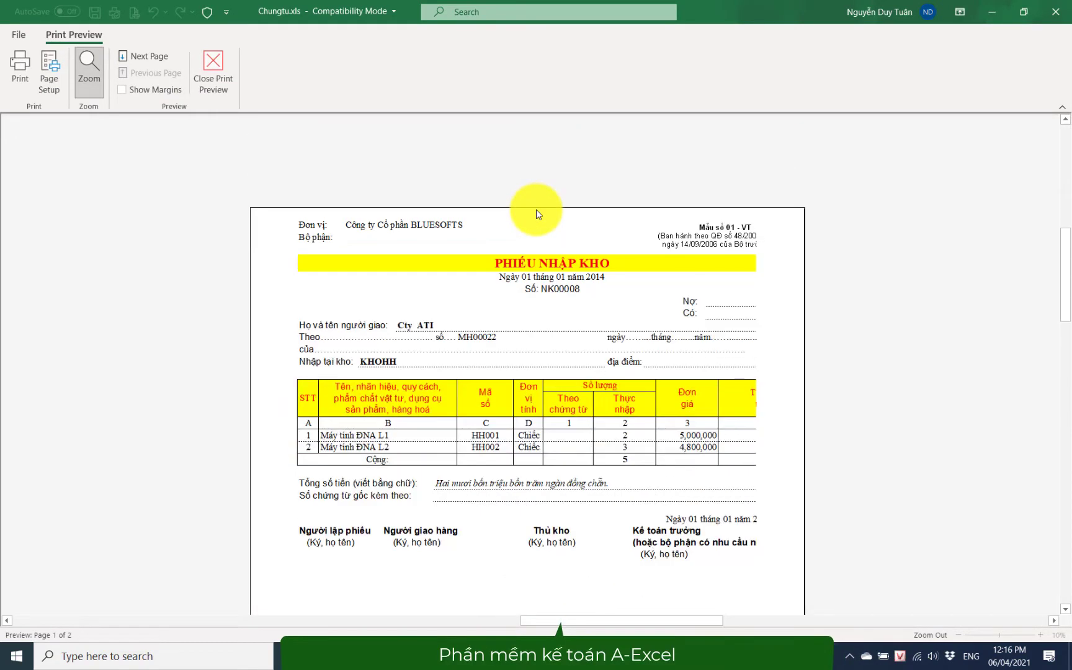
click(230, 84)
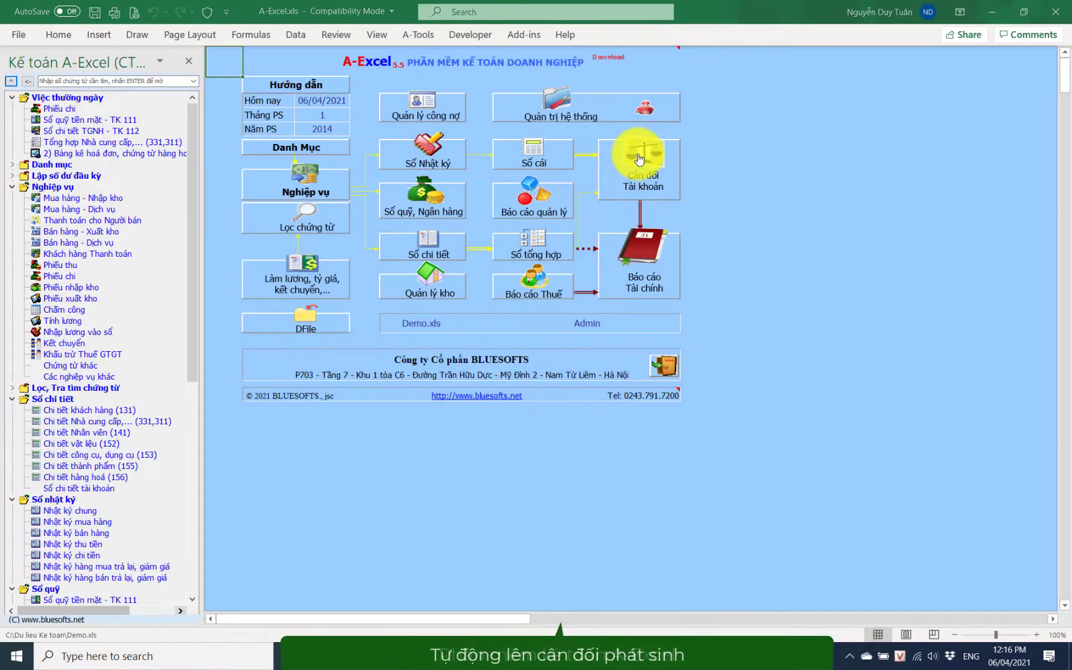
- Build the 2014 account balance sheet by parent-level accounts
click(639, 158)
click(502, 400)
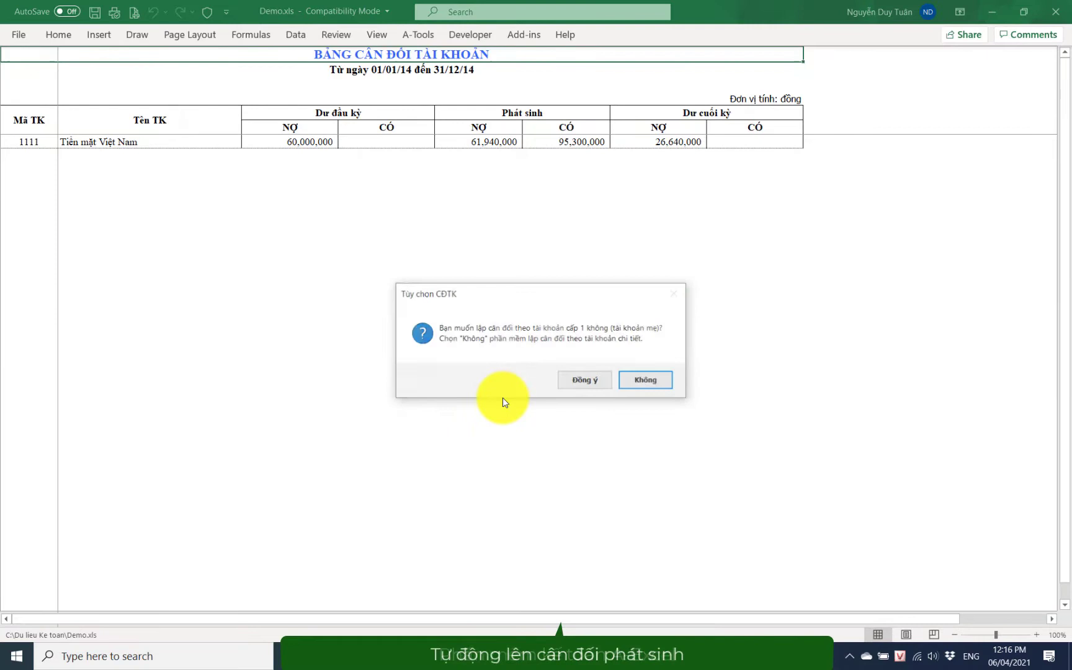
click(579, 377)
- Drill into account 131's detailed ledger and open sales voucher BH00004
click(311, 224)
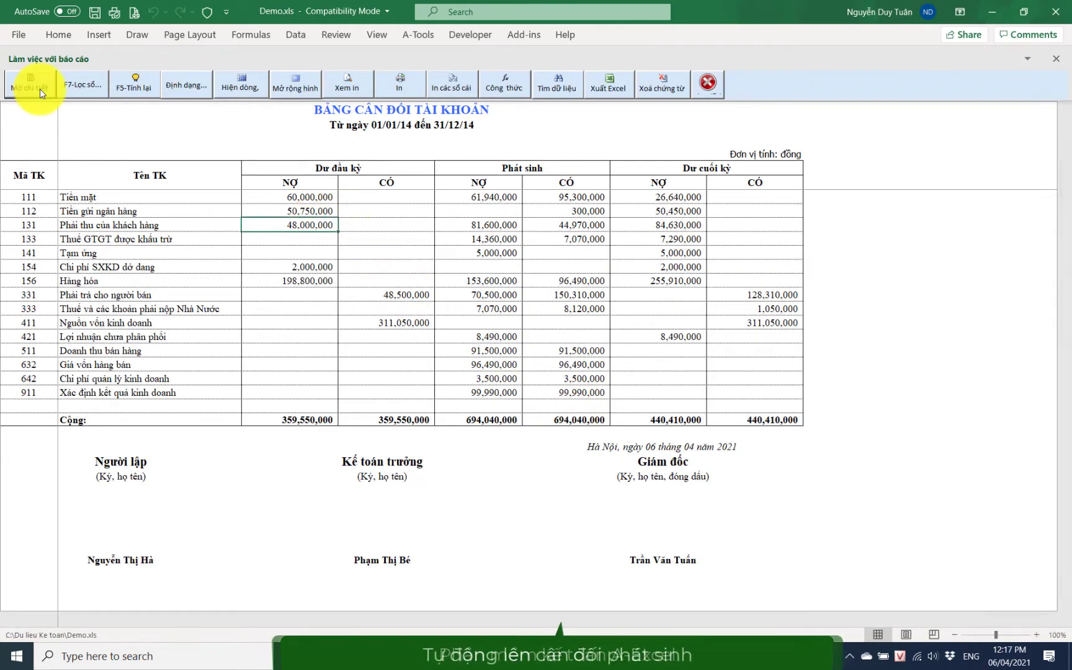
click(37, 86)
click(966, 361)
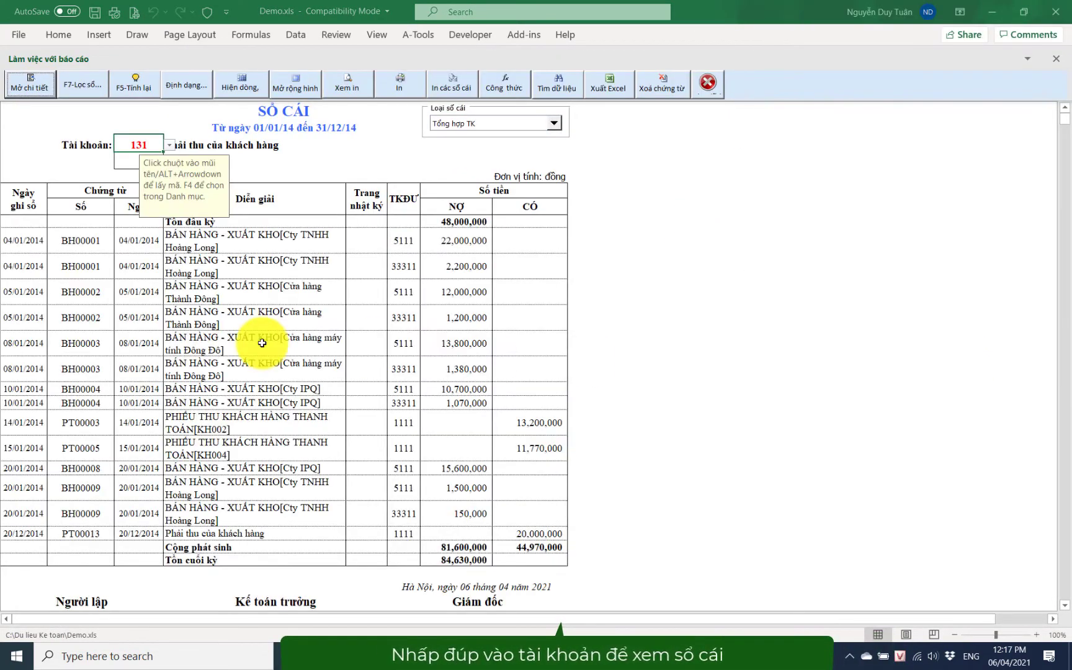
click(257, 332)
double_click(275, 388)
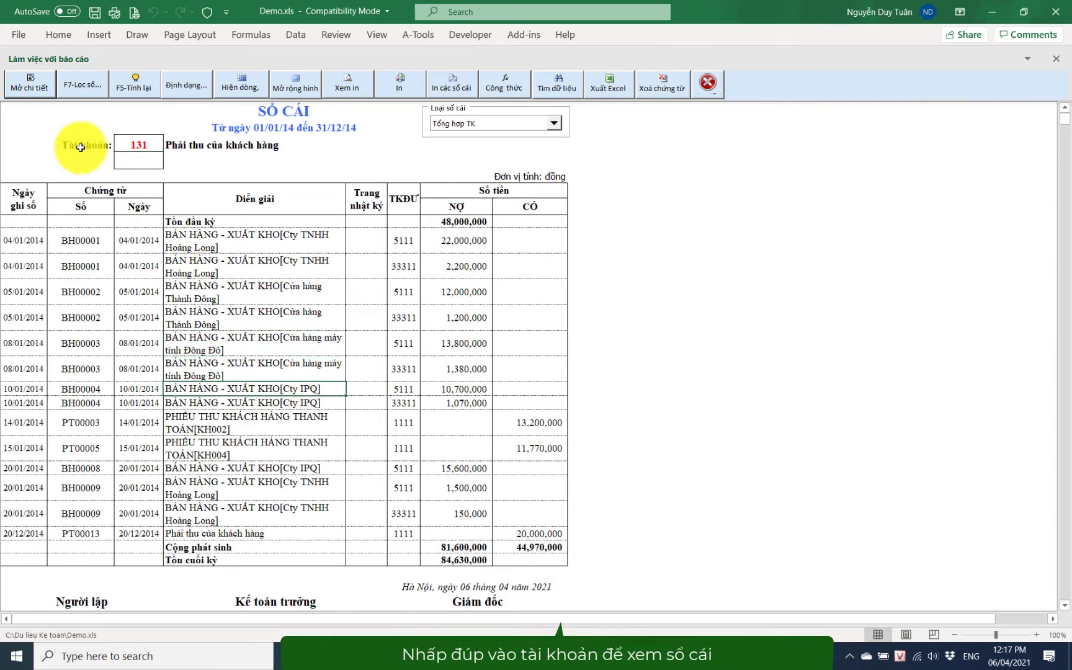
- Open the Tổng hợp khách hàng (131) customer summary report from the home dashboard
click(11, 80)
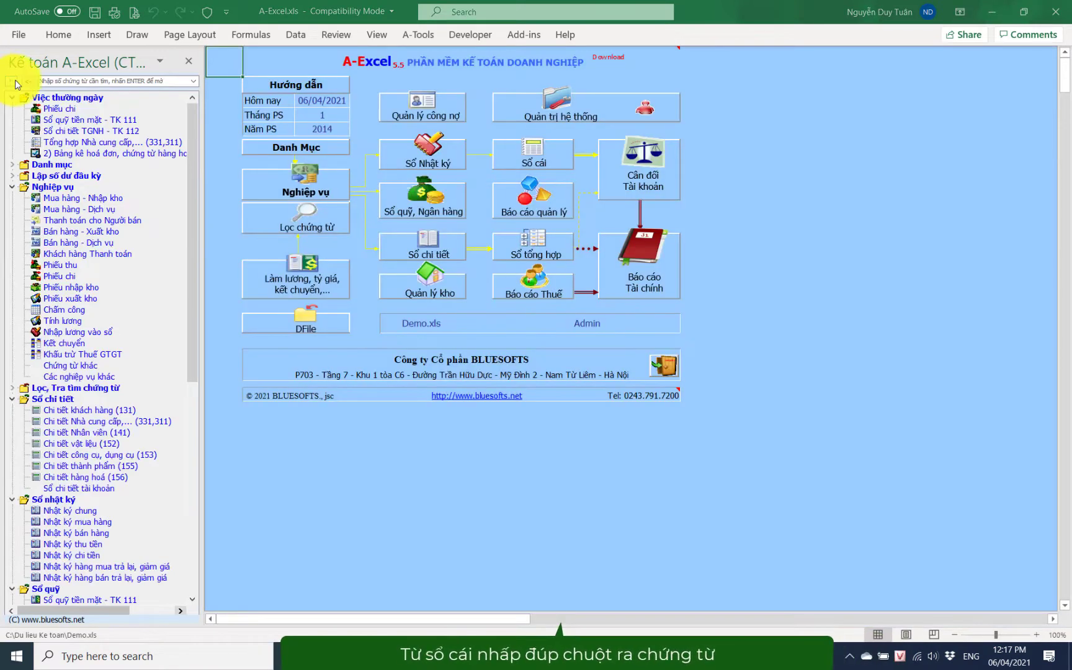
click(531, 247)
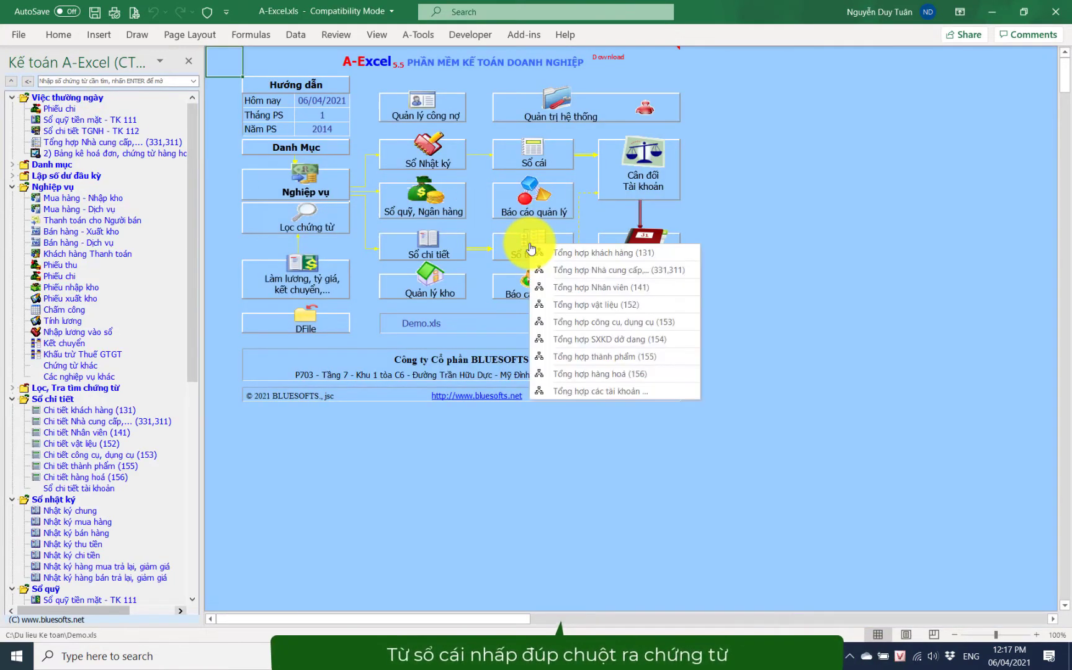
click(575, 253)
- Drill from KH003's debit amount into its 131 ledger and open voucher BH00003 (15,180,000)
key(Return)
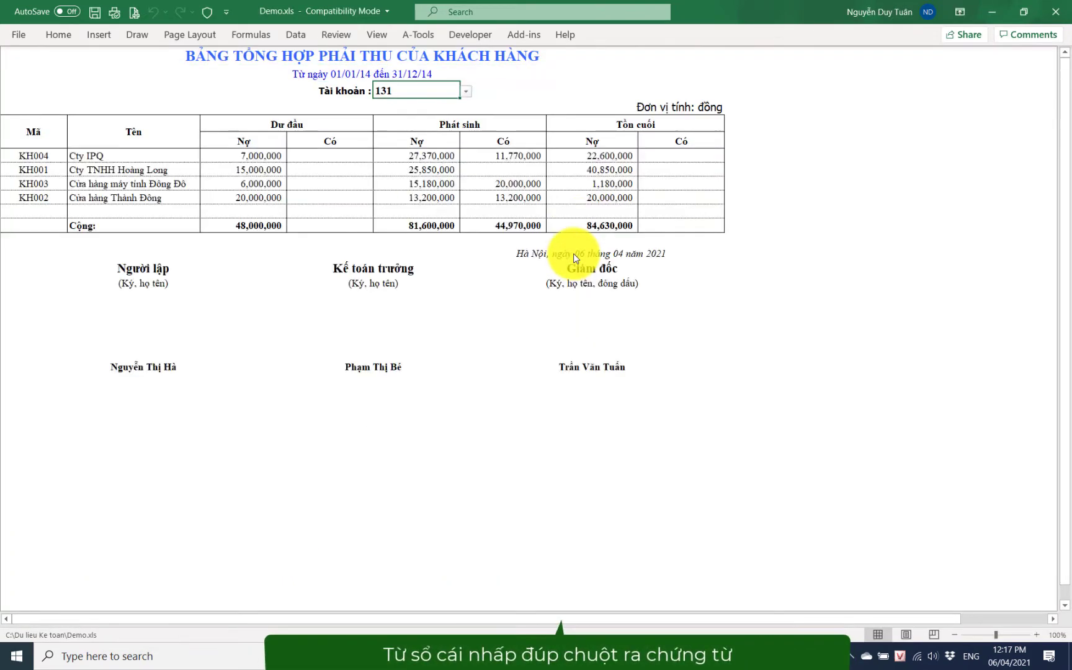
click(410, 239)
click(32, 84)
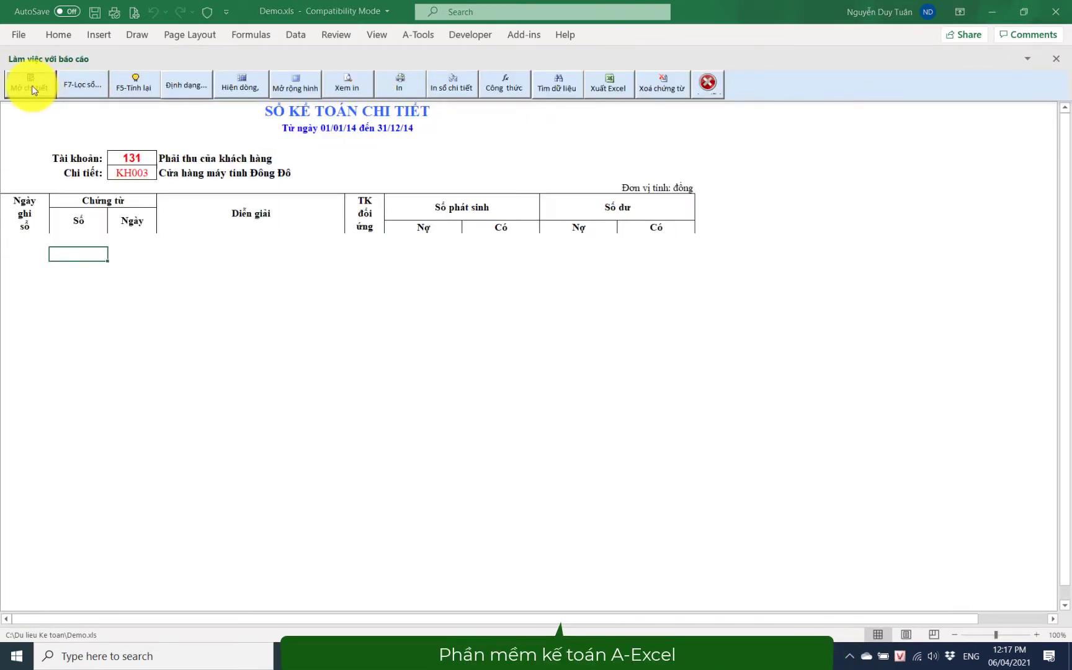
click(971, 363)
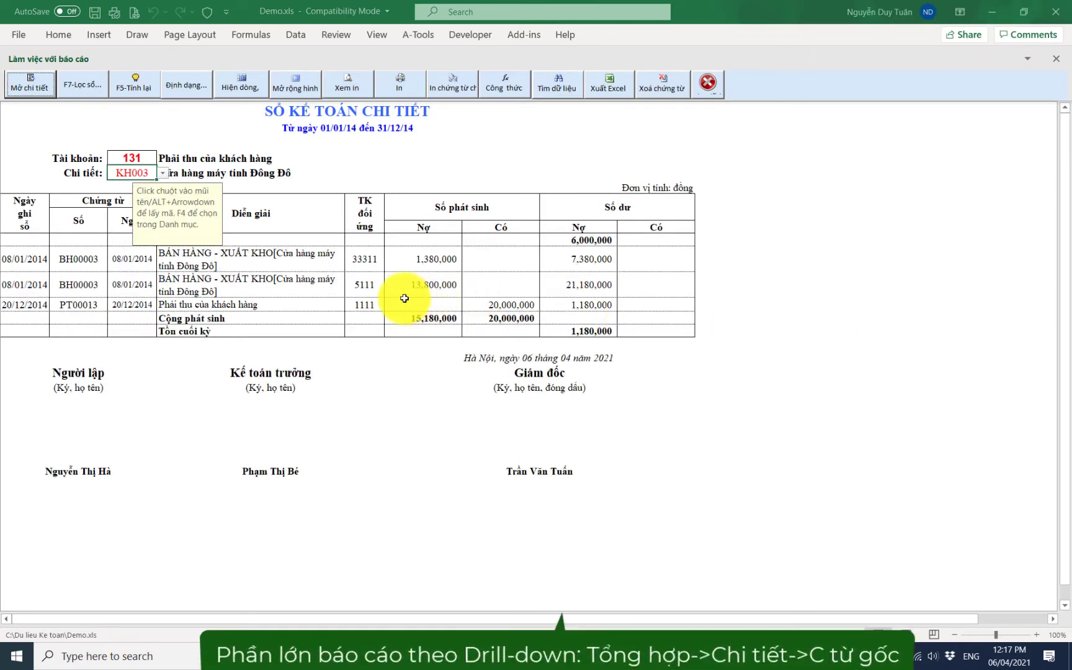
click(366, 284)
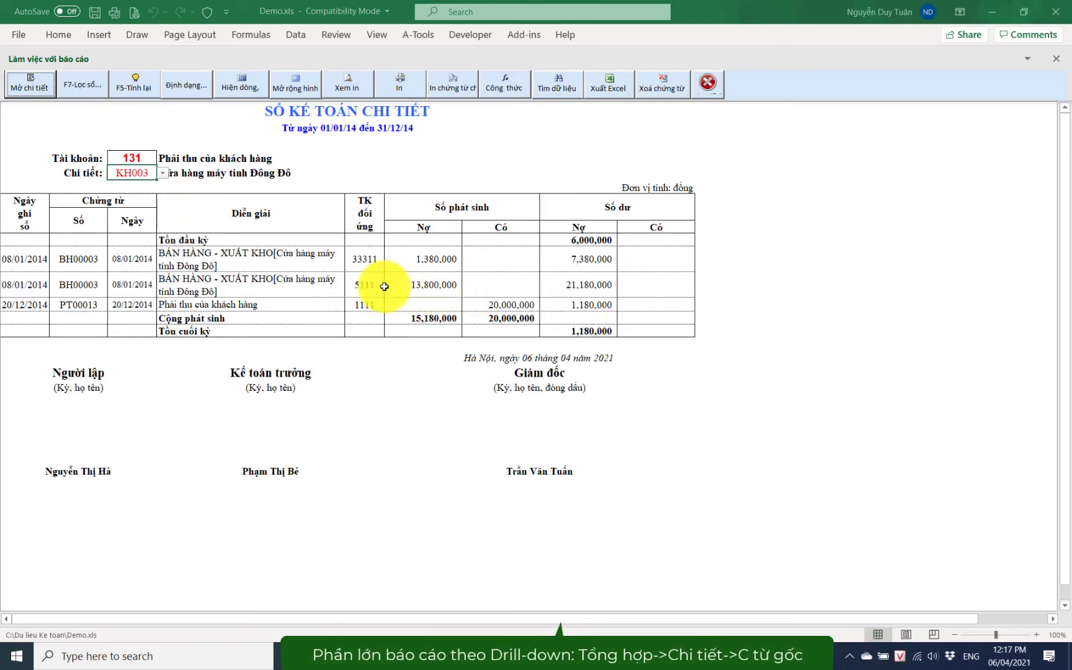
click(31, 83)
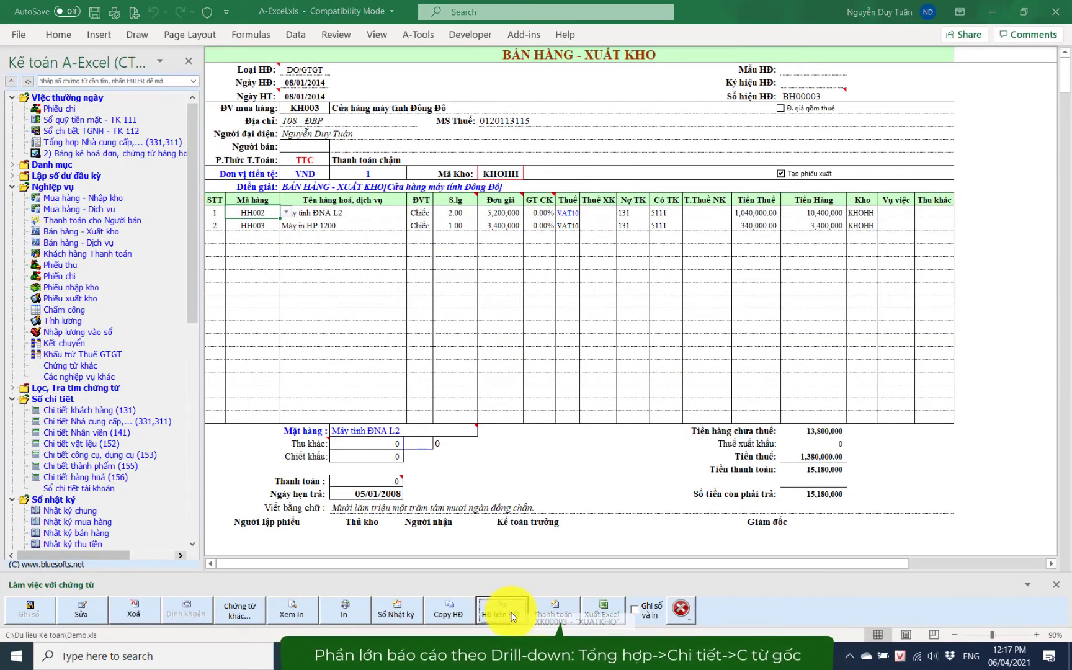
- Run and confirm the automatic 2014 period-end closing entries (Kết chuyển cuối kỳ)
click(11, 81)
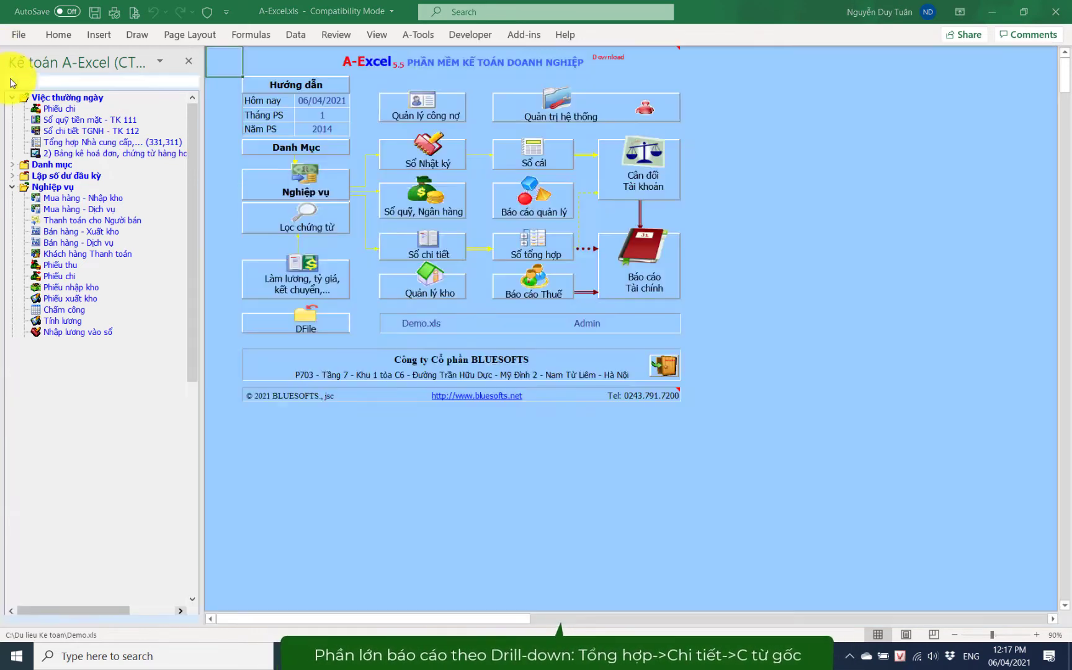
click(310, 181)
click(592, 231)
click(493, 195)
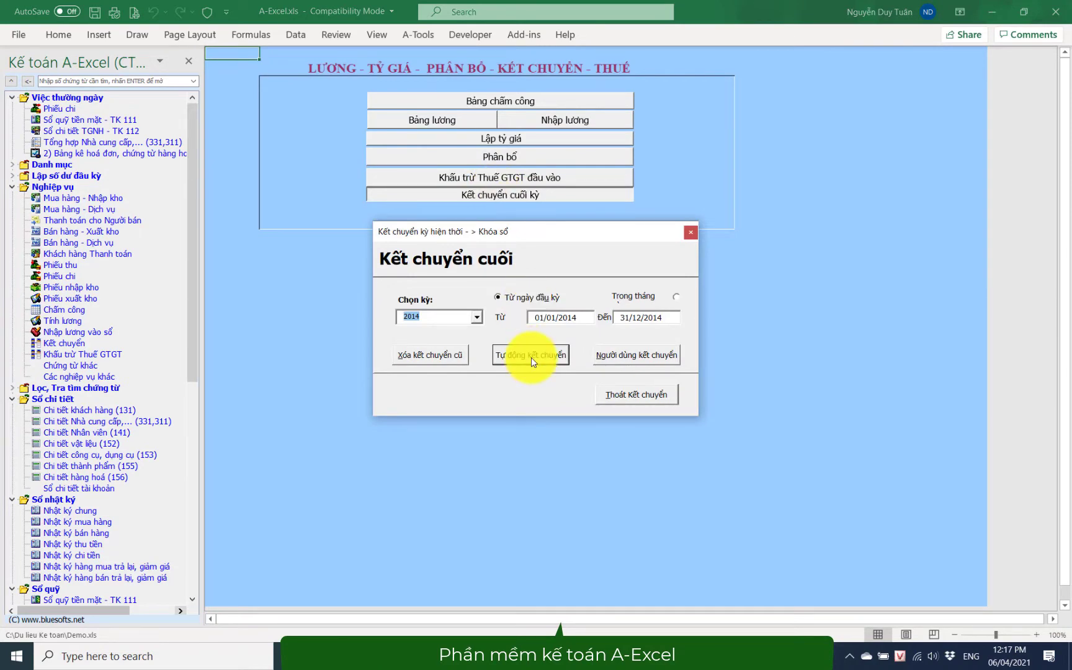
click(531, 357)
click(587, 387)
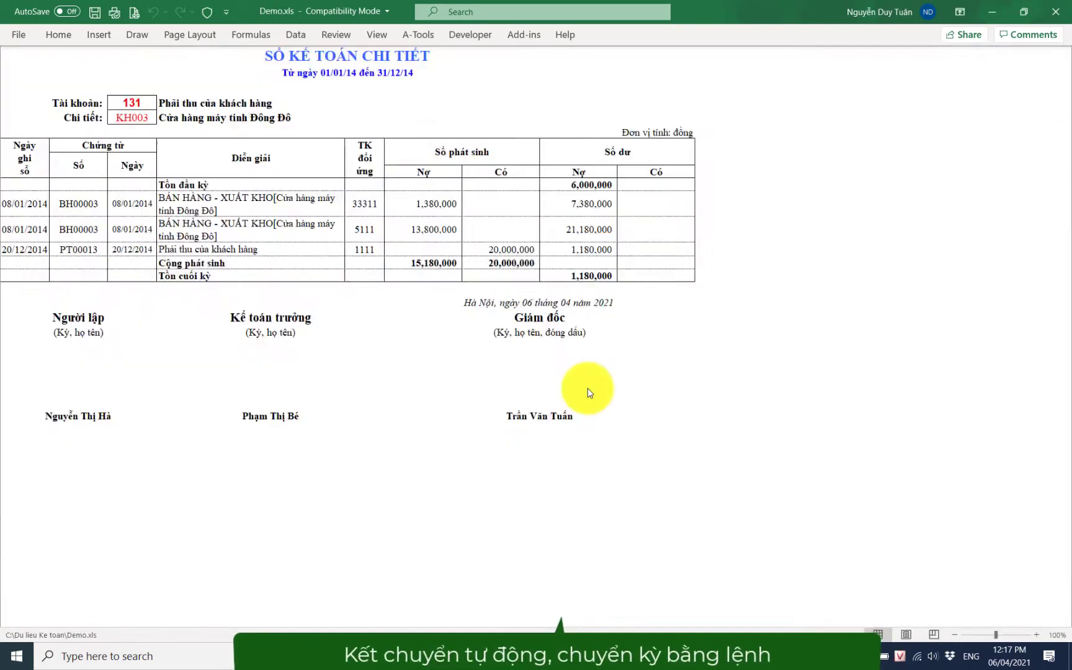
click(587, 388)
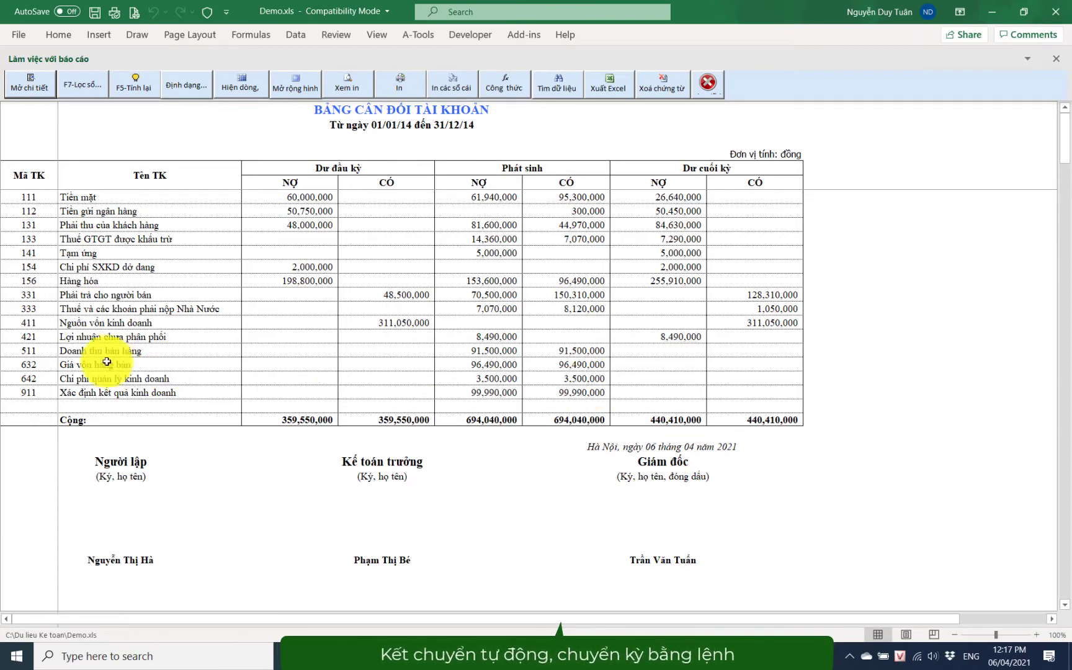
- Review accounts 511 to 911 in the trial balance, then close it
drag(107, 362, 617, 402)
click(708, 82)
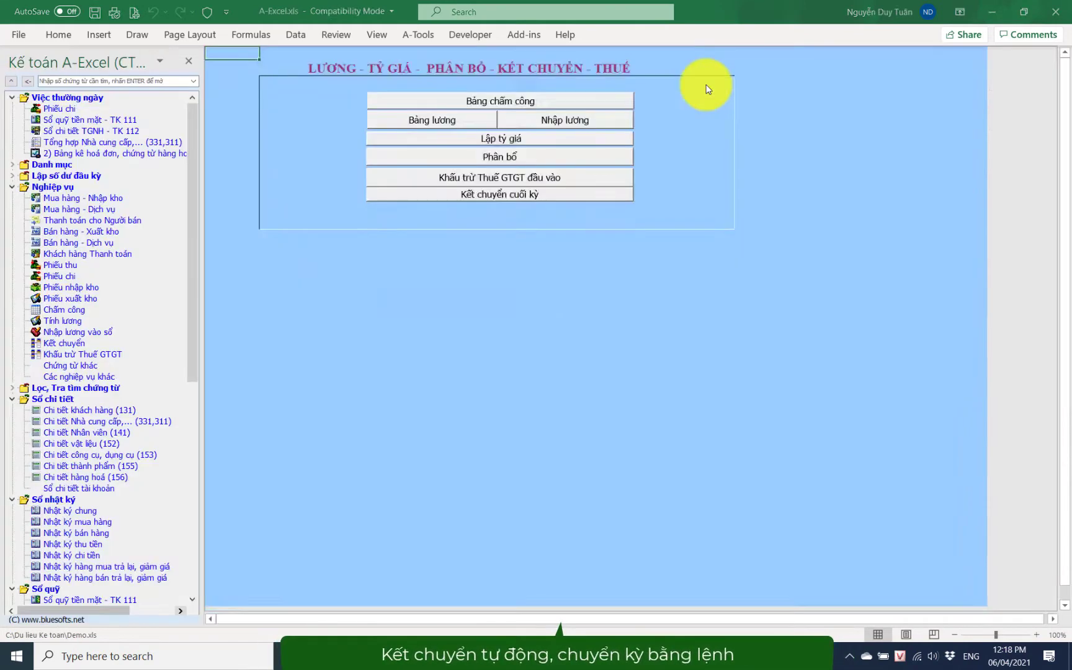
click(708, 88)
- Open the 2014 balance sheet, check its beginning-of-year column, and close it
click(639, 229)
click(354, 101)
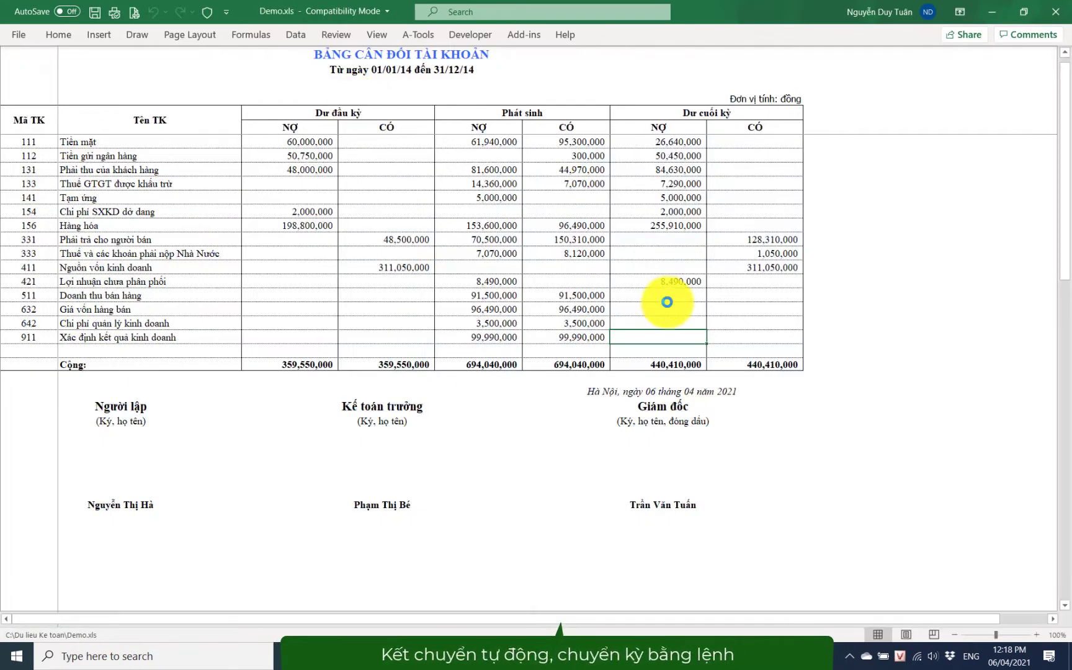
drag(428, 208, 431, 338)
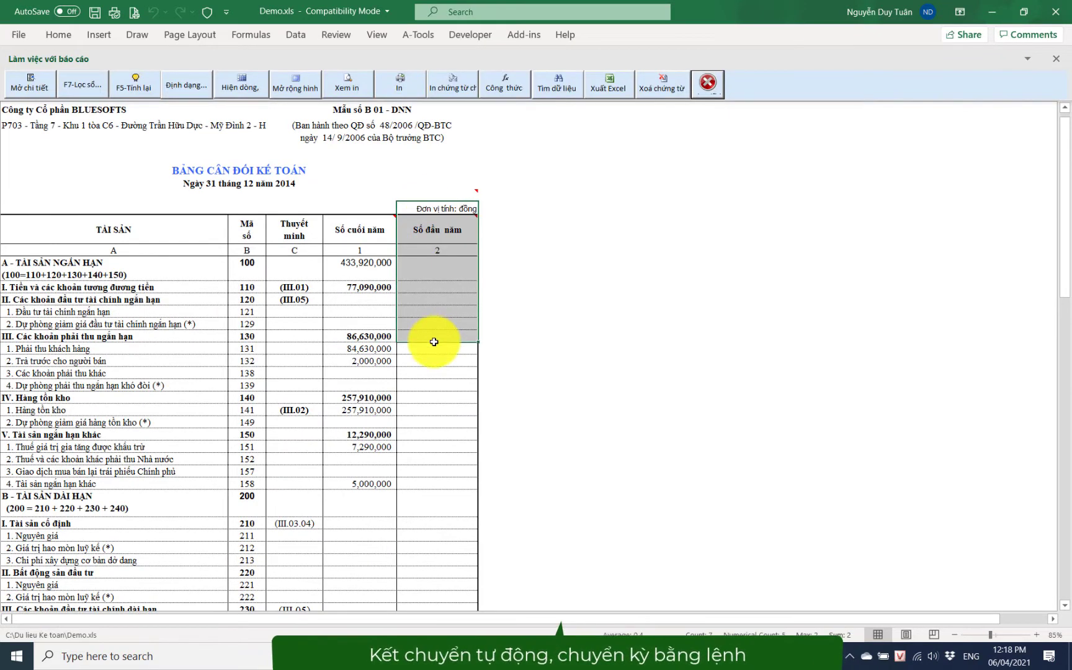
click(707, 87)
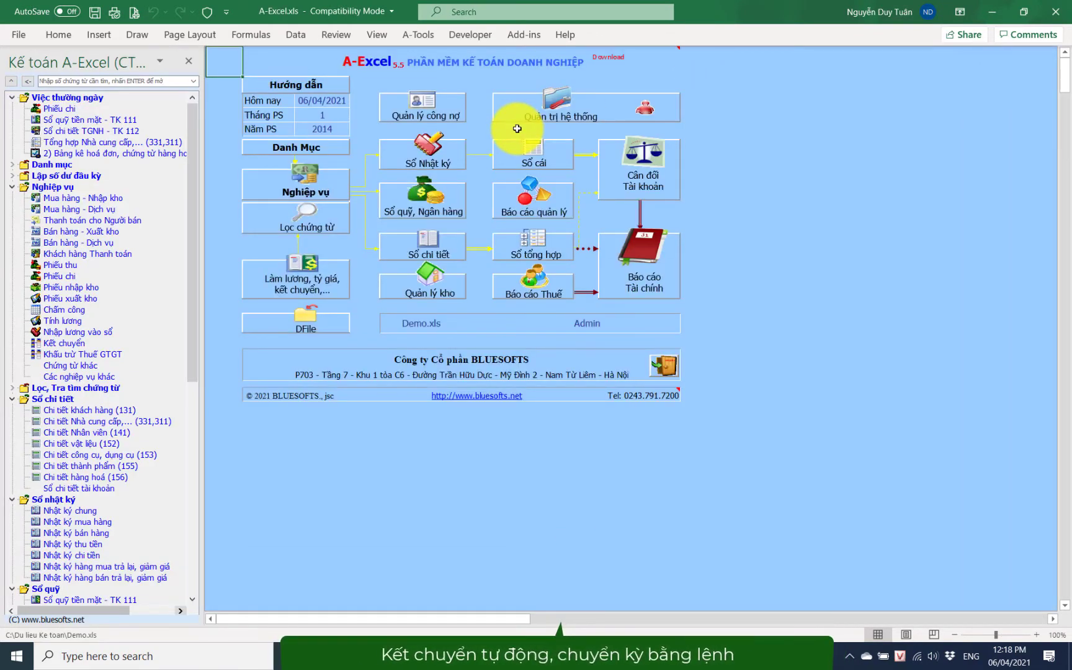
- Use DFile > Chuyển Kỳ Kế toán to start a new fiscal year on 01/01/2021
click(310, 317)
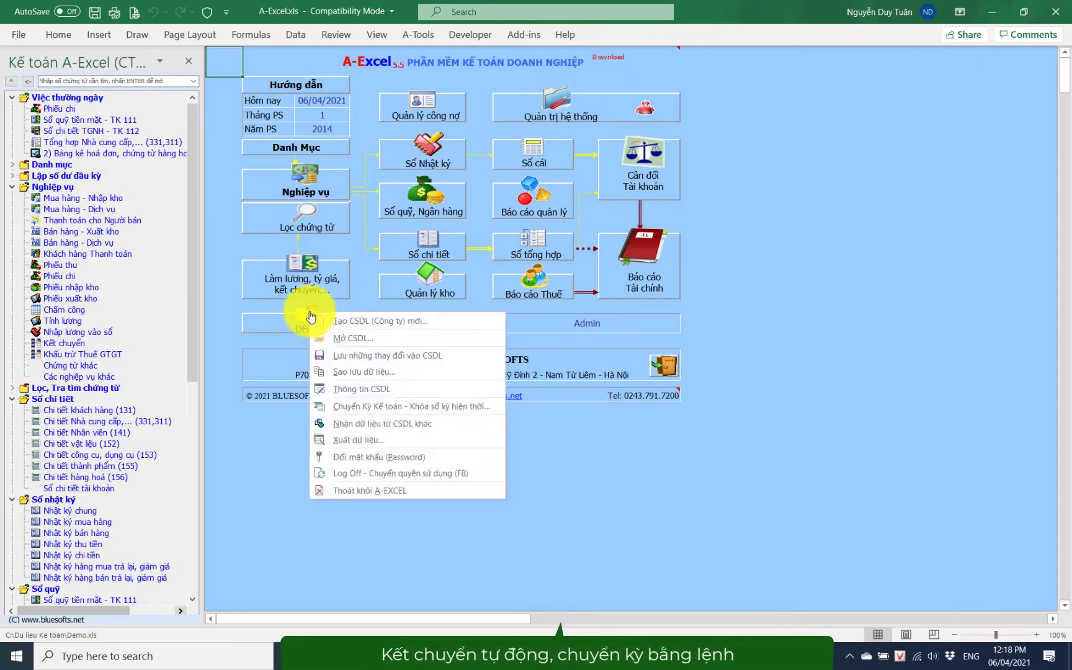
click(414, 411)
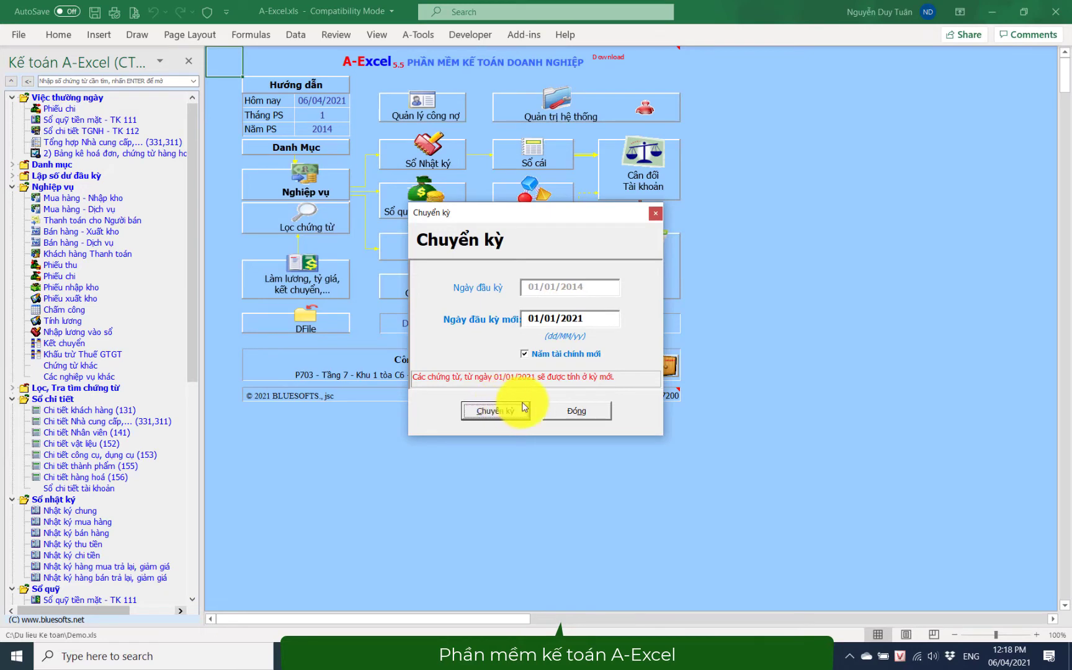
click(573, 414)
mouse_move(641, 394)
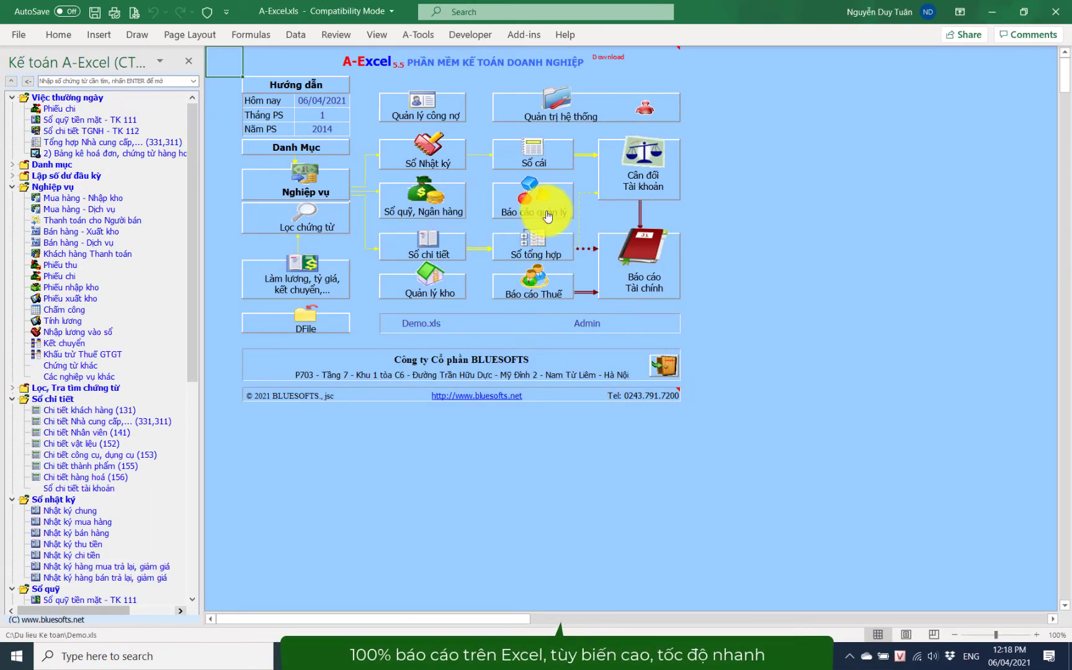
- Generate the 2014 Tình hình tiêu thụ sales performance report by province (total 89,210,000)
click(533, 198)
click(490, 116)
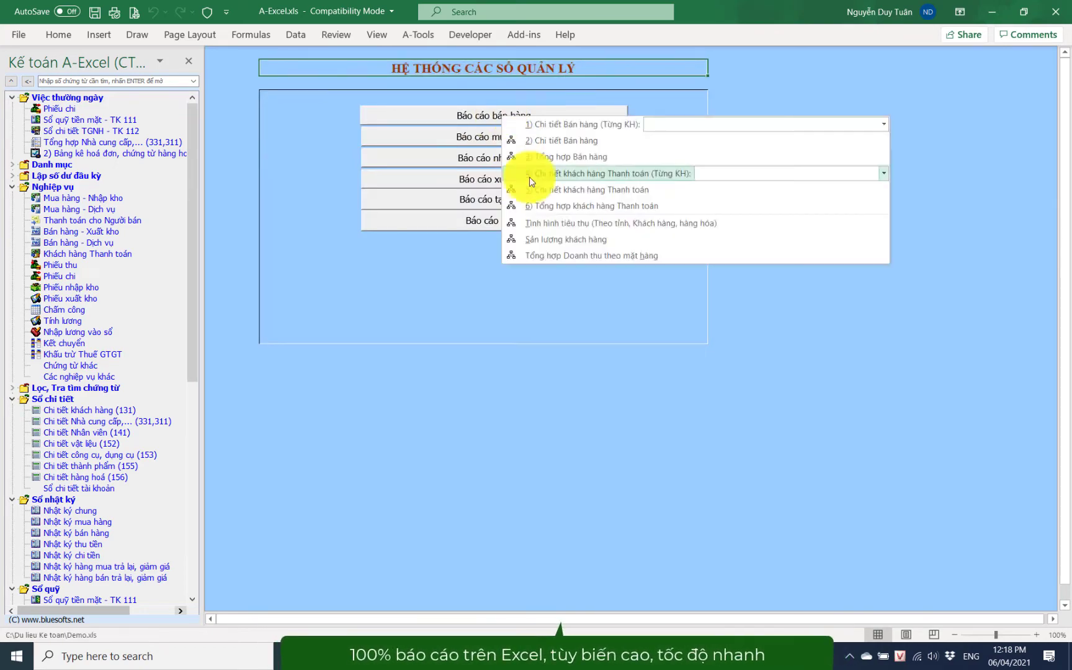
click(546, 224)
click(512, 497)
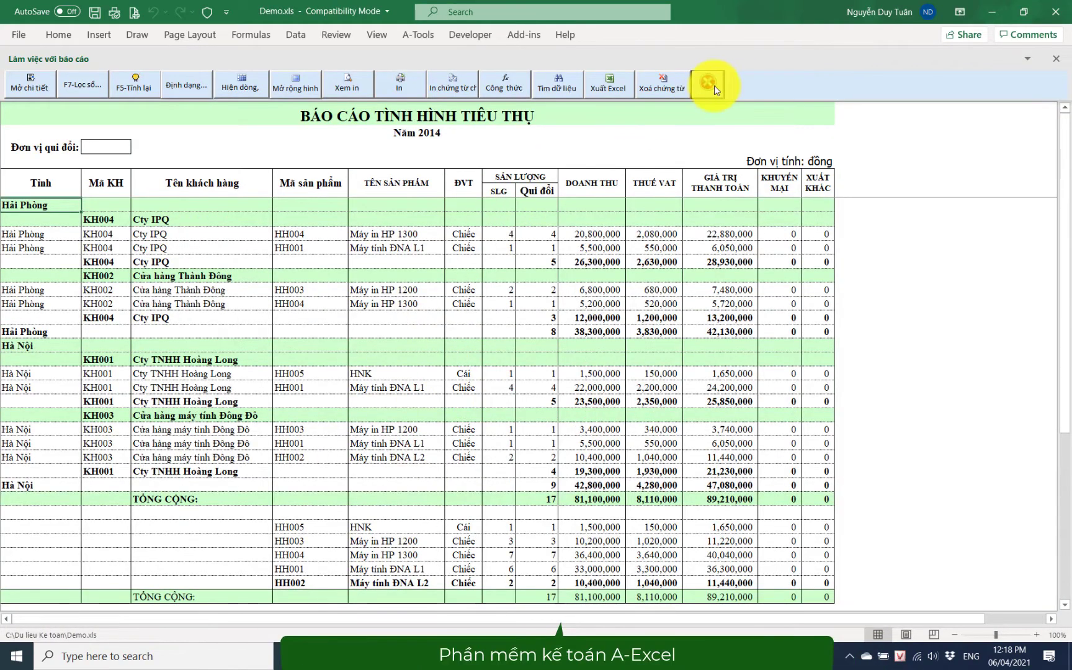
- Close the sales report and open the empty Nhật ký mua hàng purchase journal
click(708, 82)
click(406, 153)
click(335, 128)
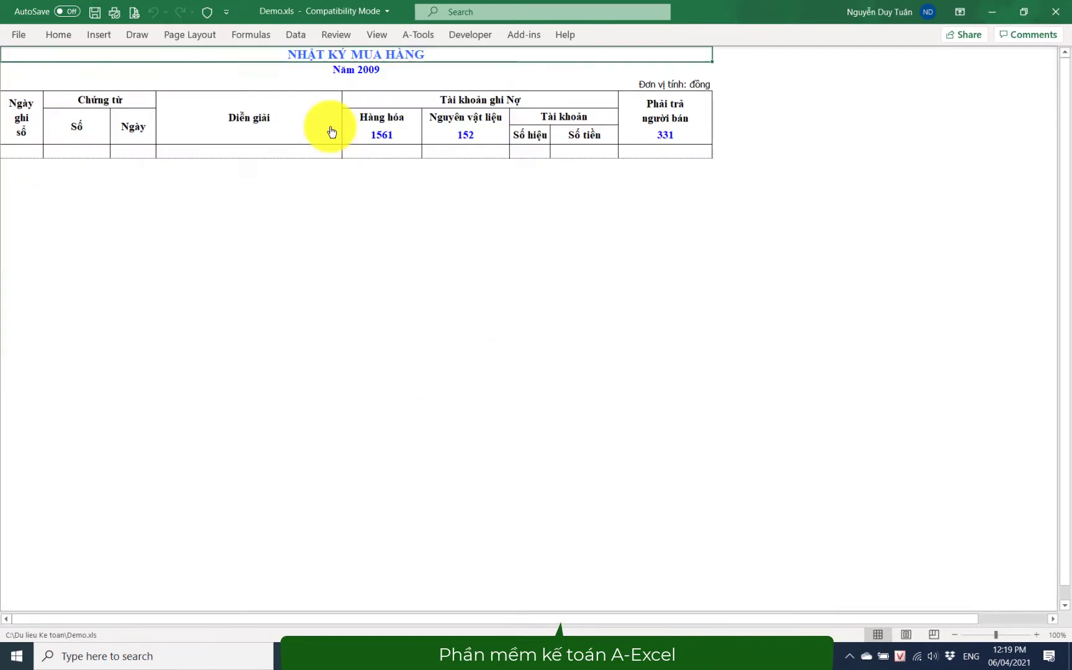
- Open customer receipt PT00003 from the Nhật ký thu tiền cash receipts journal
click(708, 82)
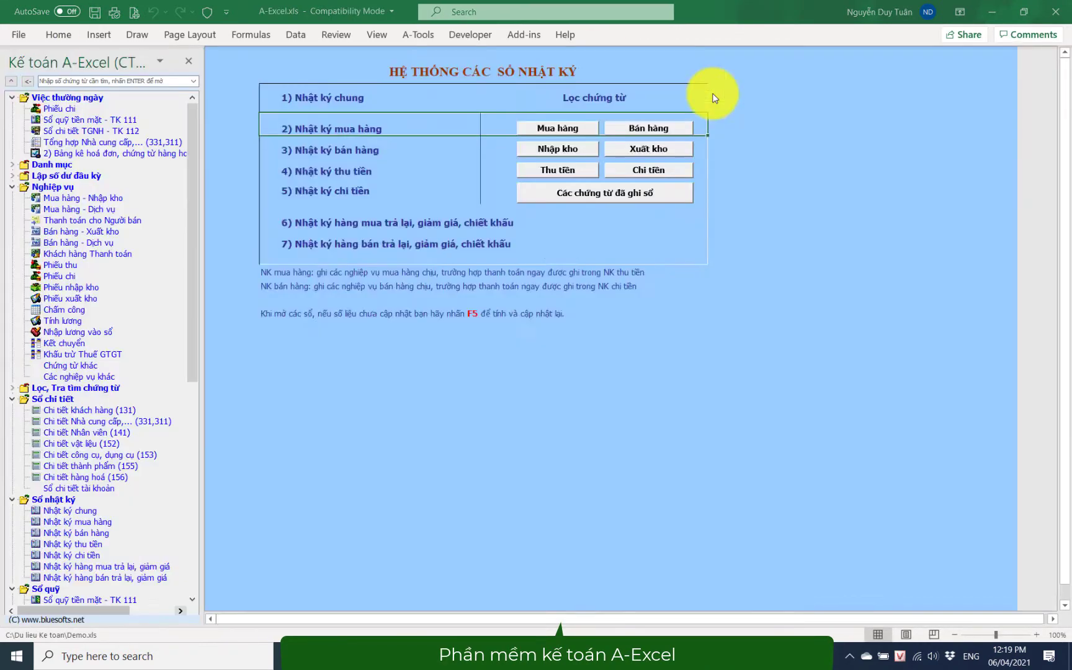
click(430, 155)
click(328, 171)
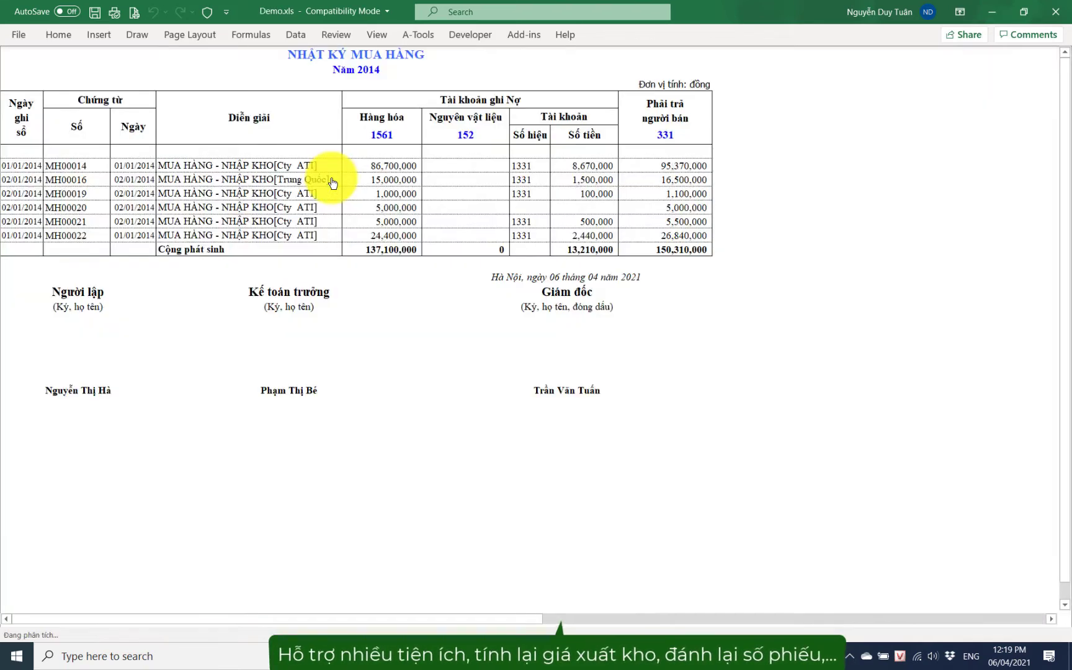
double_click(270, 230)
- Preview the receipt printout with the confirmed template, zoomed in, then close the preview
click(304, 614)
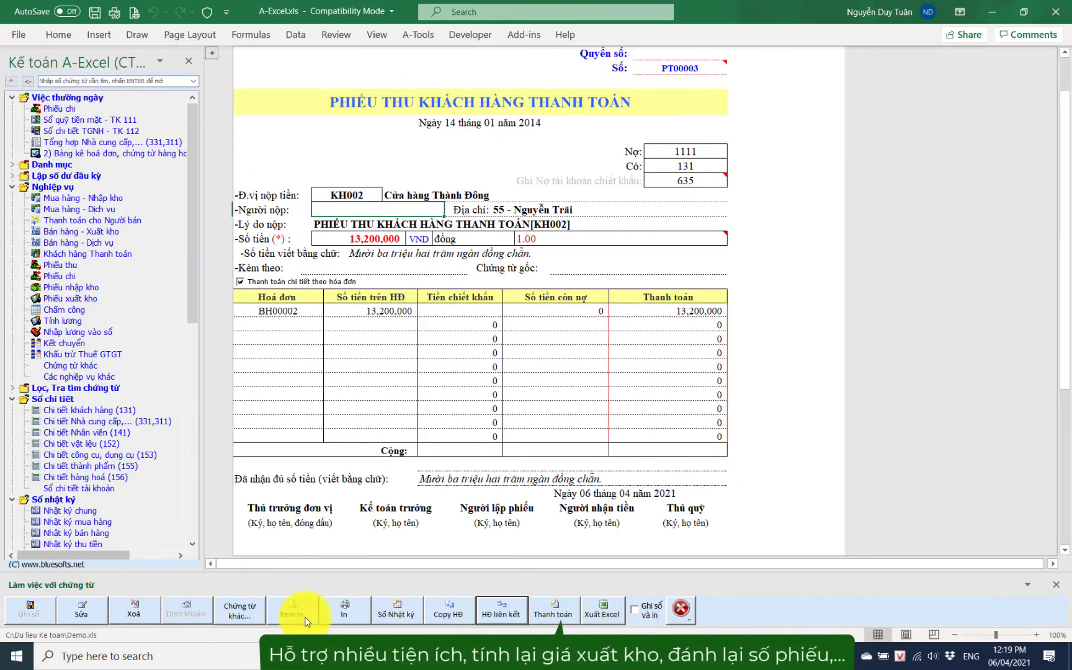
click(569, 380)
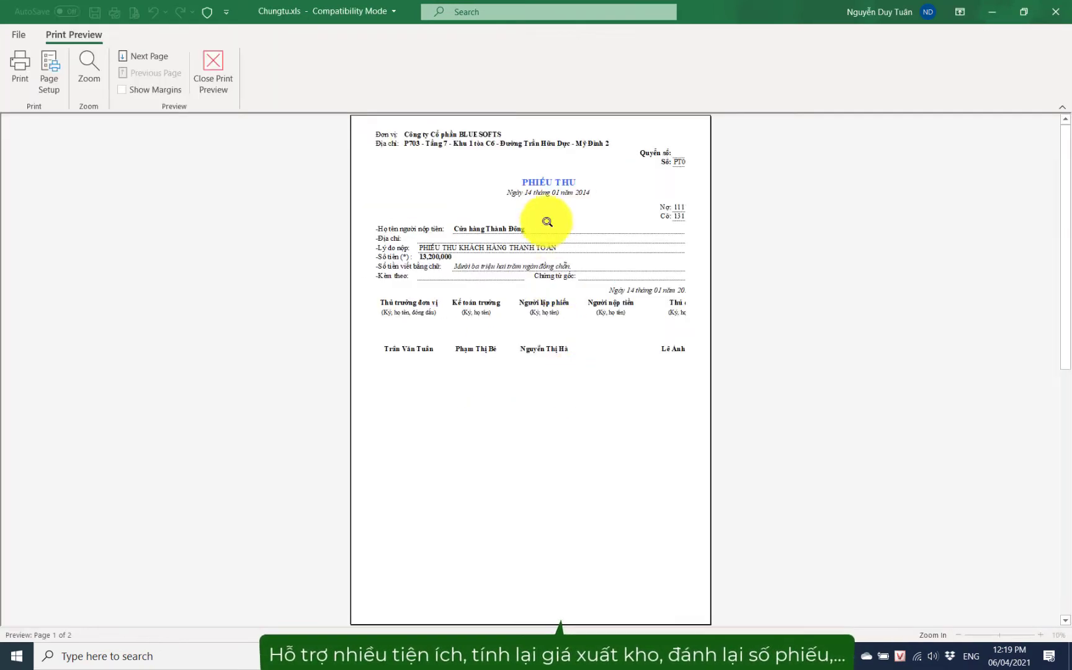
click(545, 211)
click(212, 68)
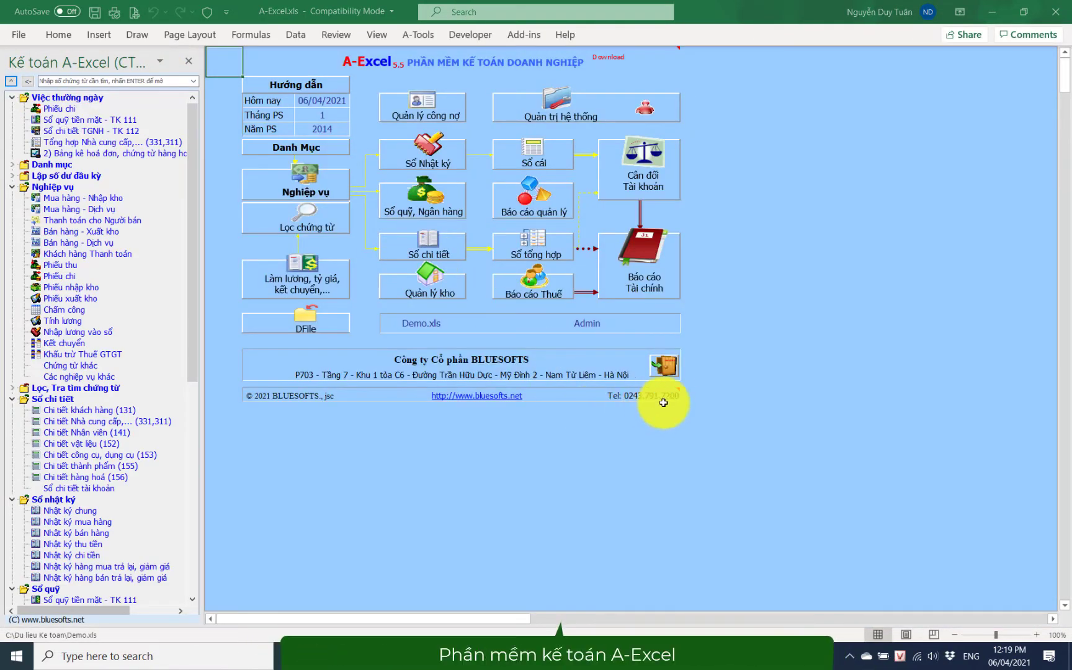
mouse_move(662, 395)
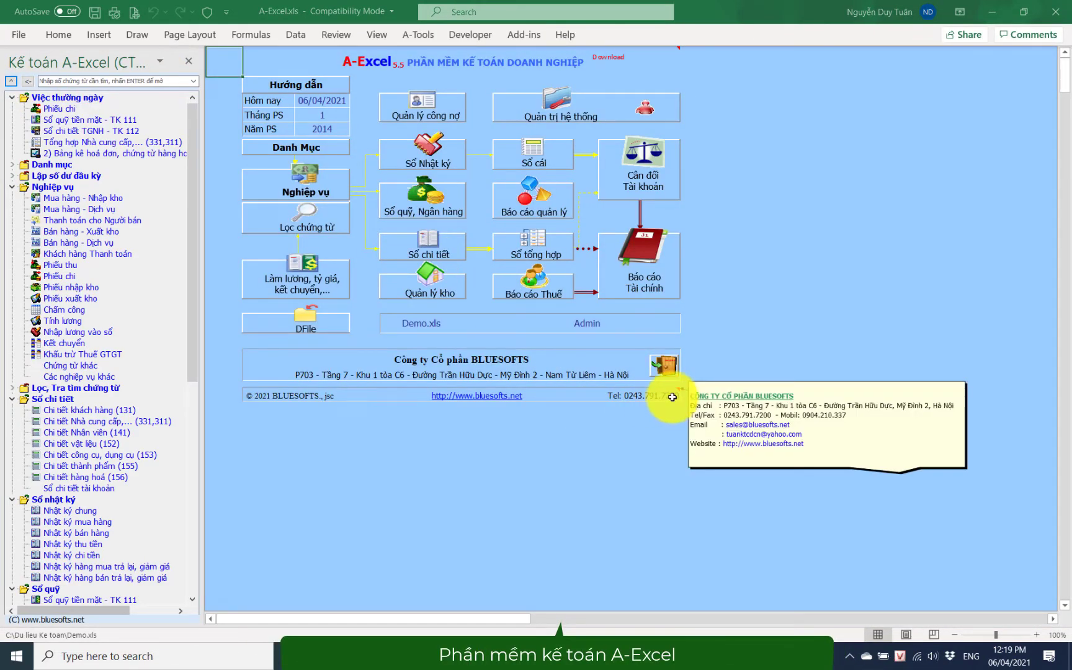
- Recalculate the 2014 inventory issue values (Tính lại trị giá xuất kho) via Setup CSDL
click(551, 99)
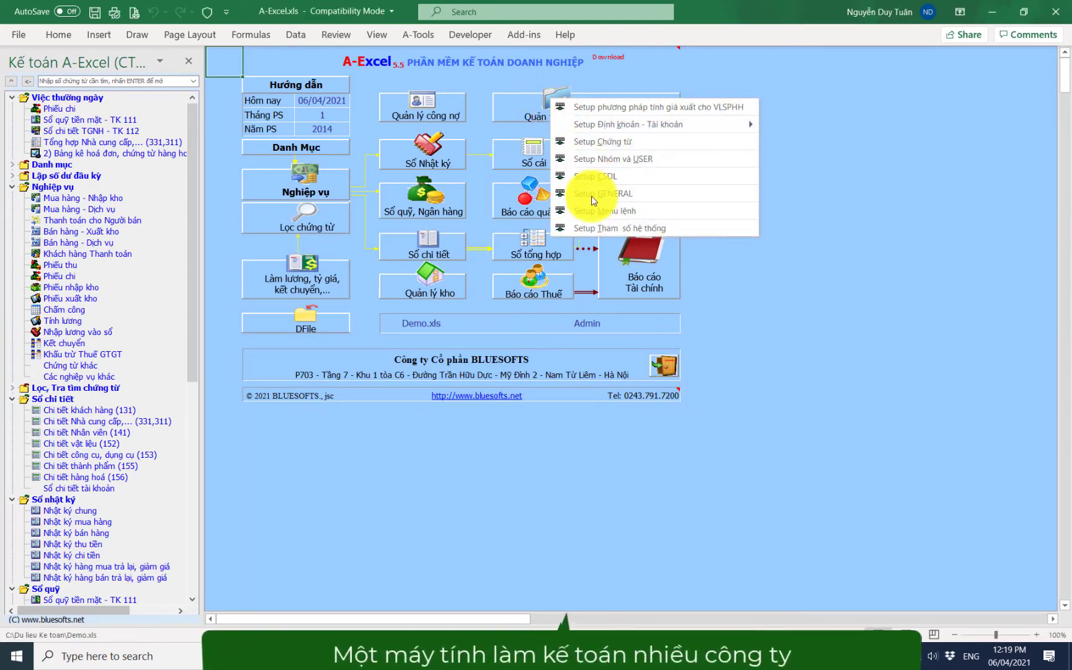
click(599, 181)
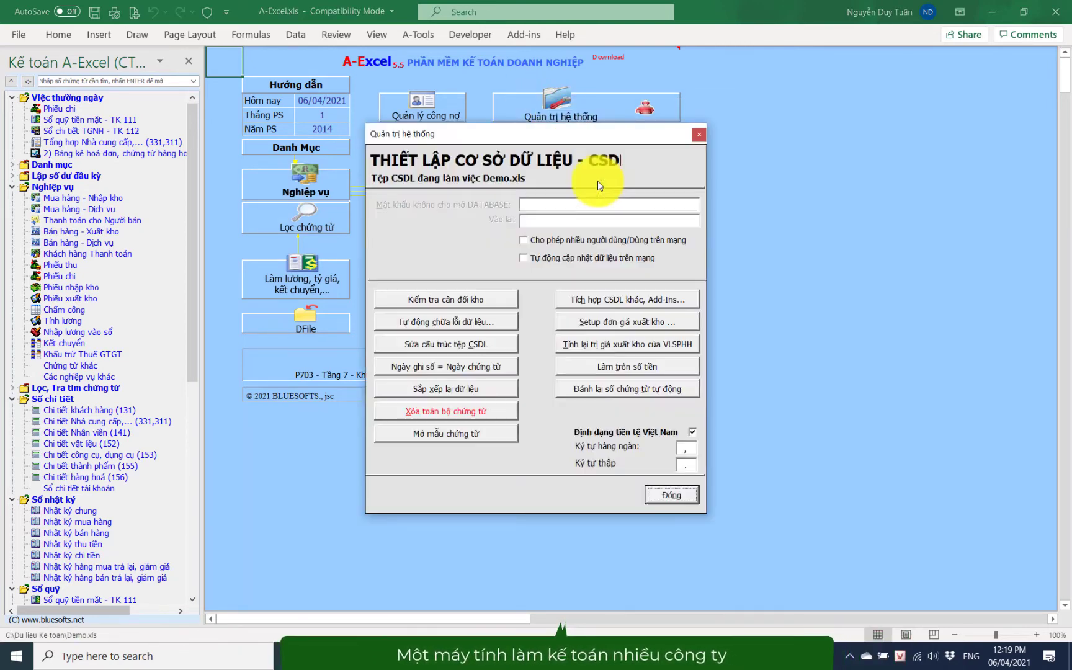
click(623, 345)
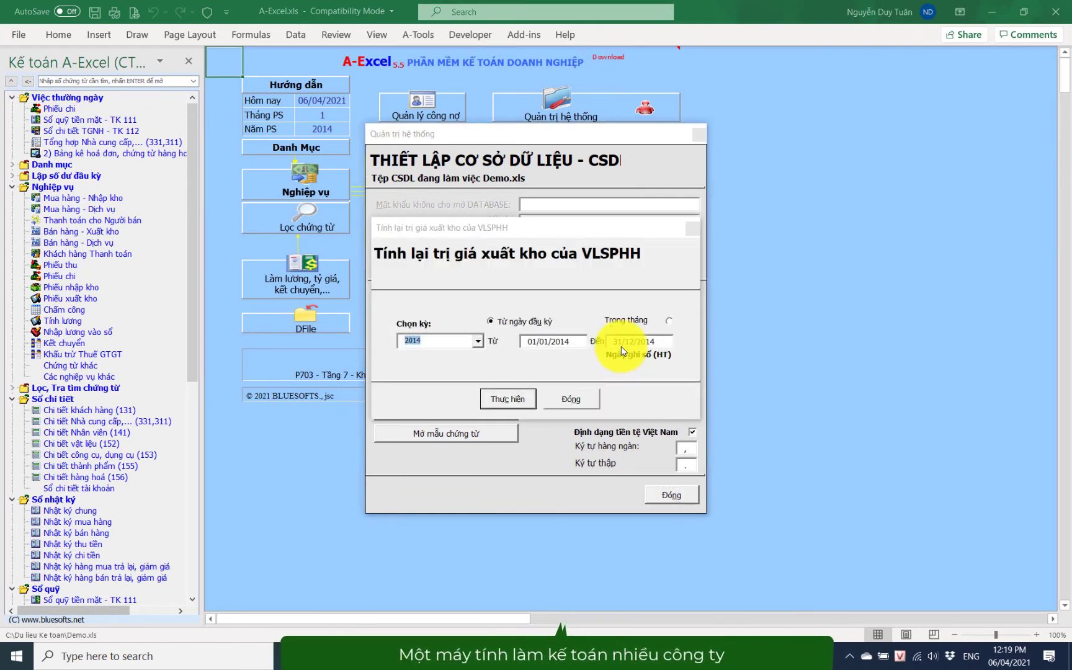
click(507, 397)
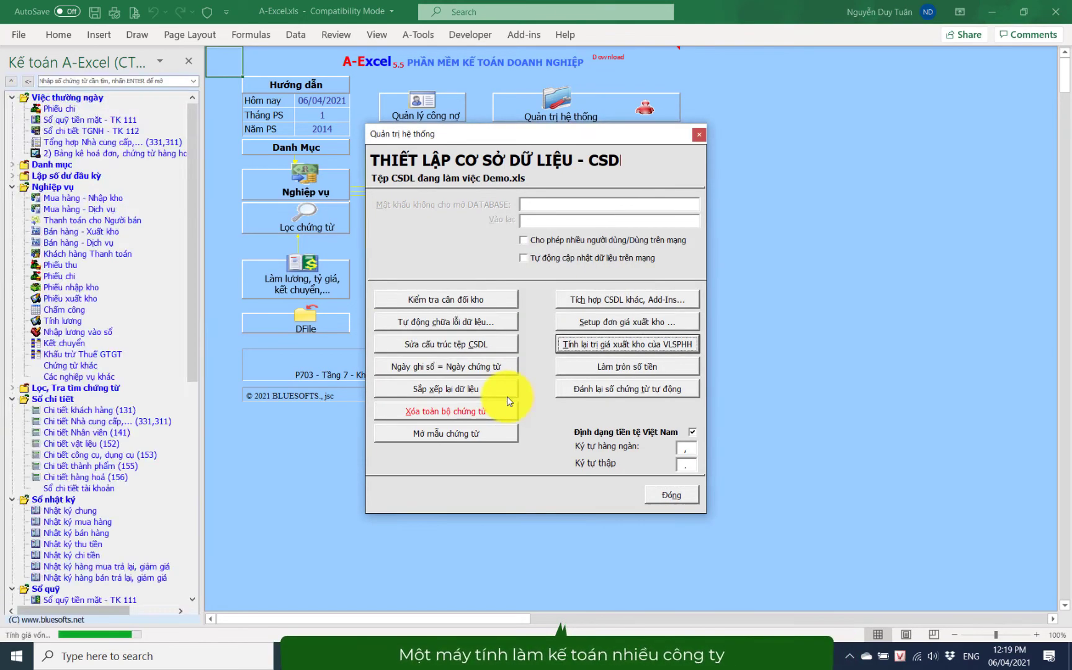
- Close the database setup tools and bring up the Quản trị hệ thống login window
click(634, 381)
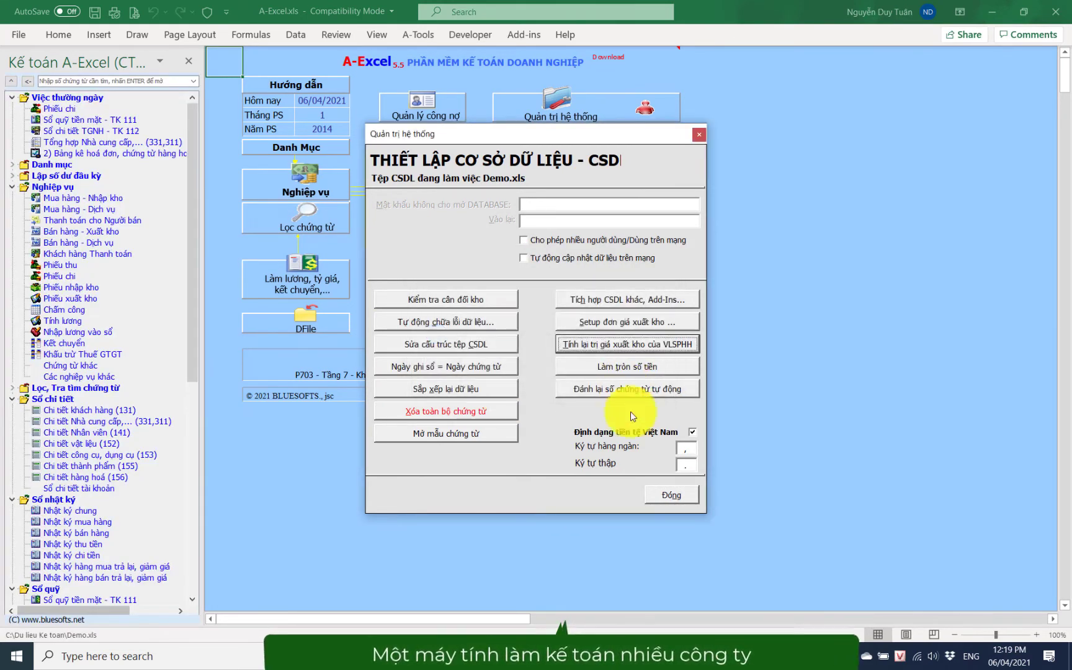
click(669, 495)
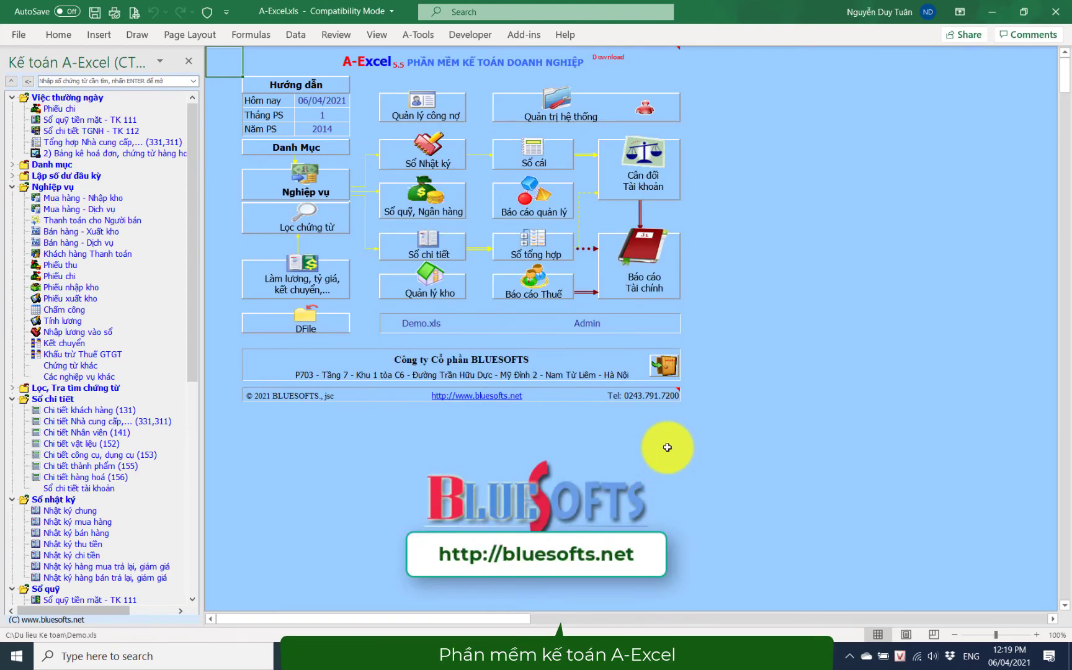
click(646, 111)
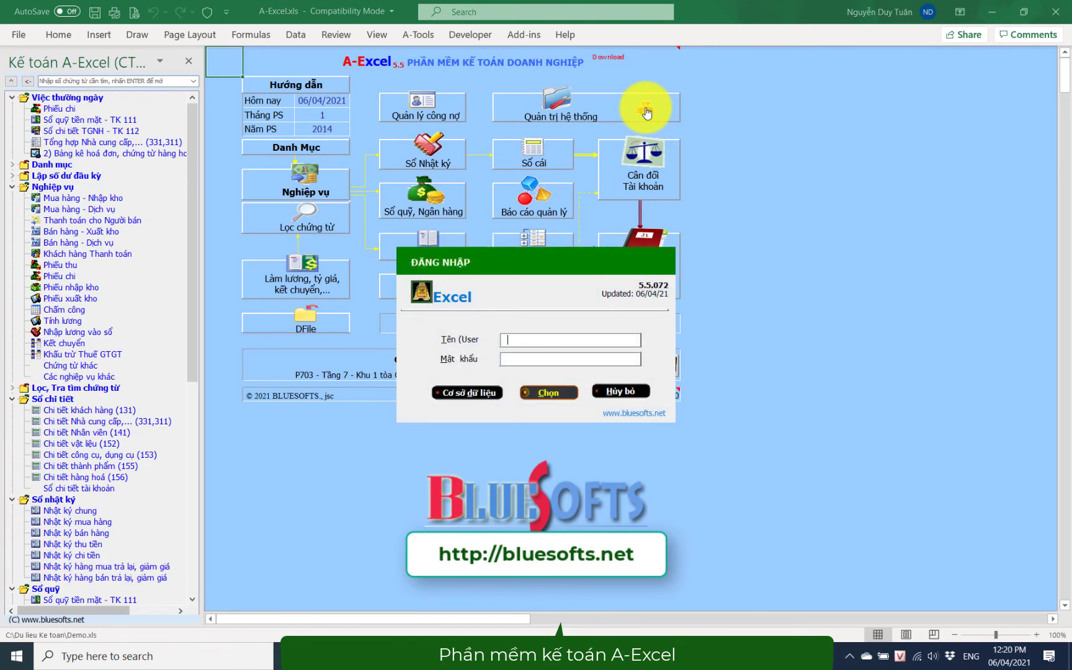